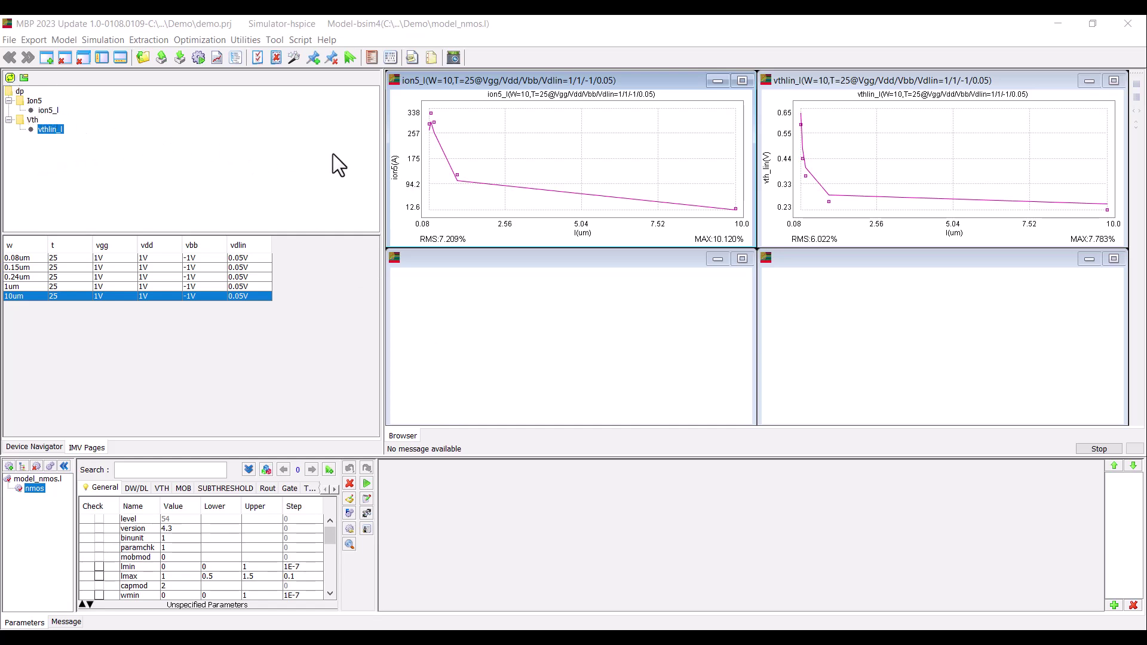
Step: Select the ion5_l plot and 10um device, then open the script project's flow scripts
left_click(47, 111)
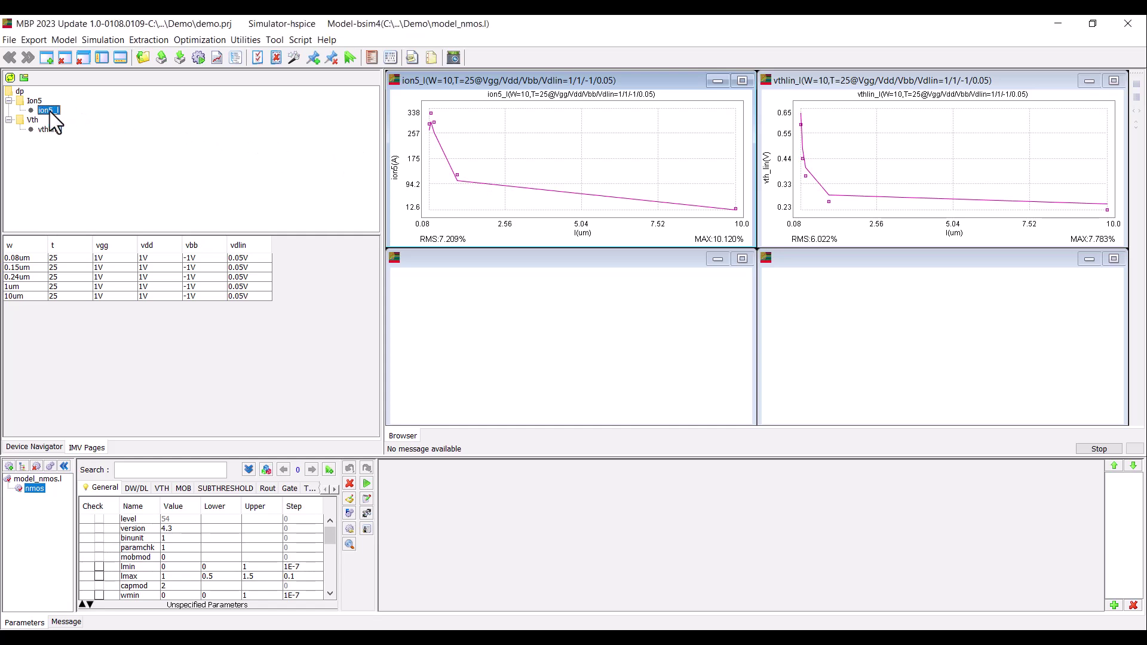
left_click(179, 295)
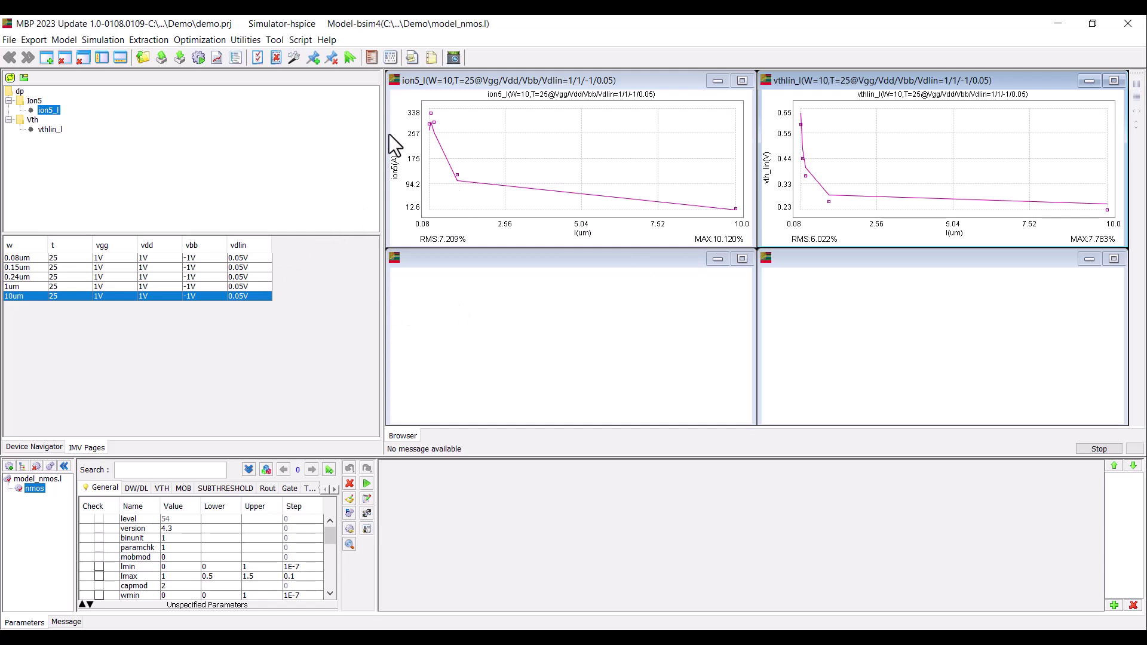
left_click(302, 40)
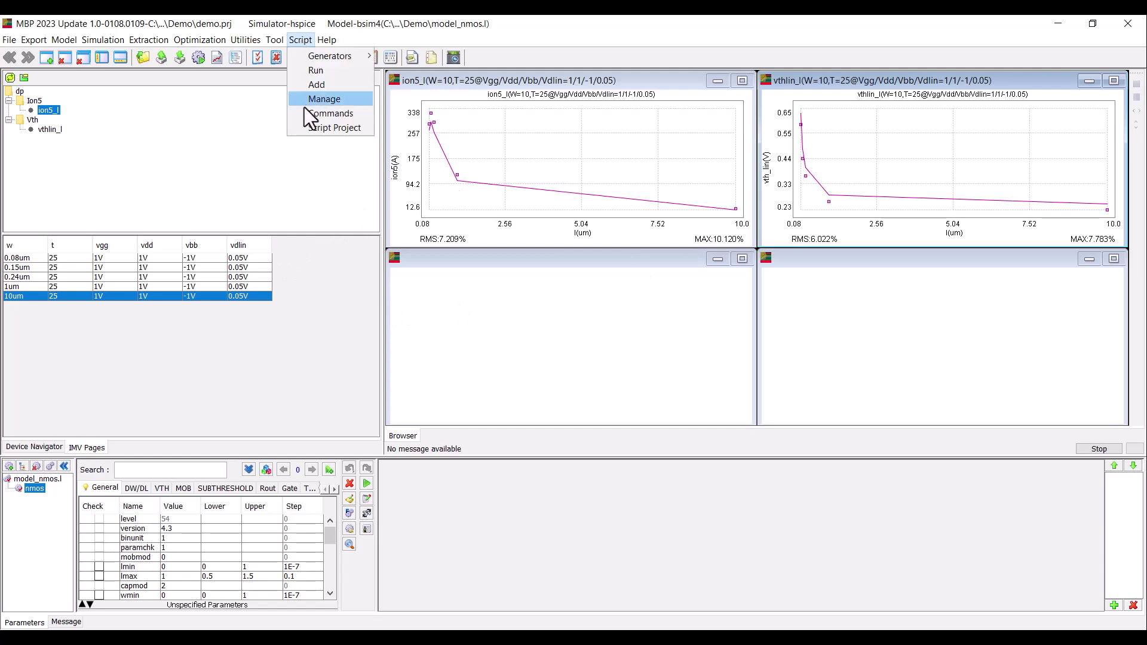
left_click(304, 126)
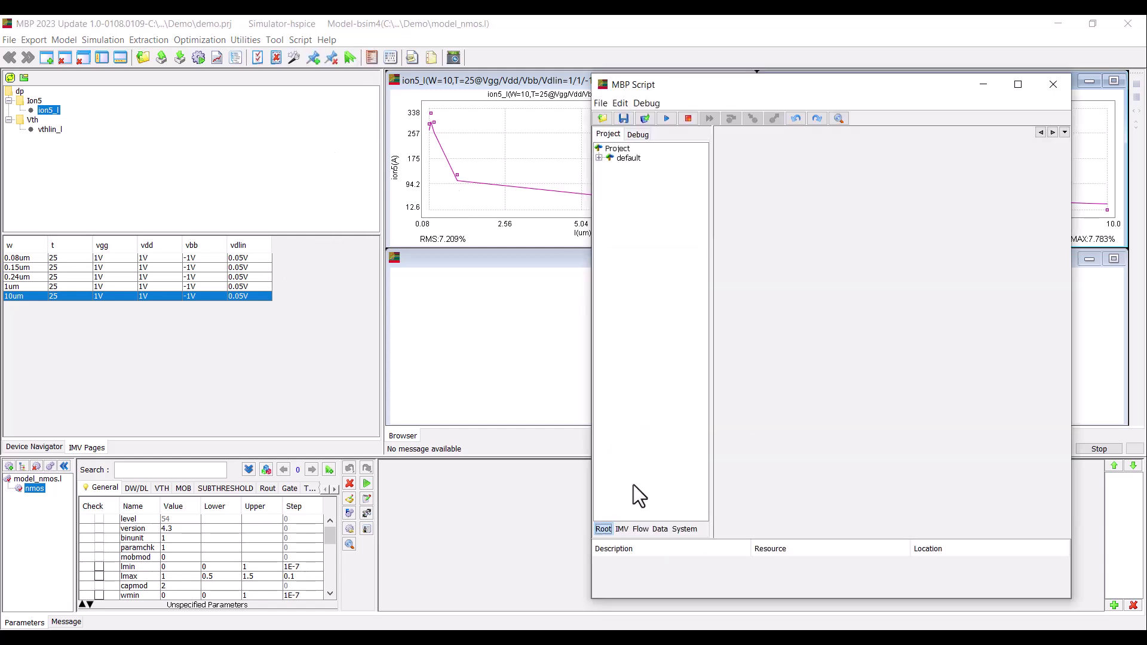
left_click(642, 530)
Step: Add a task group named Demo_target under the flow root
left_click(613, 149)
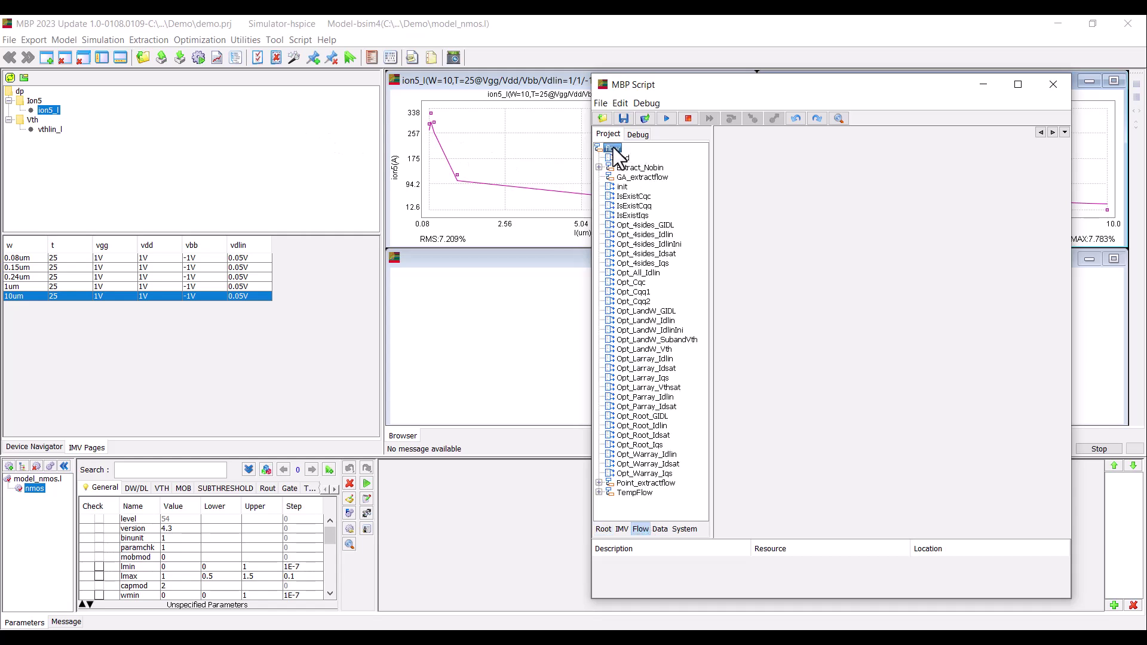
right_click(613, 148)
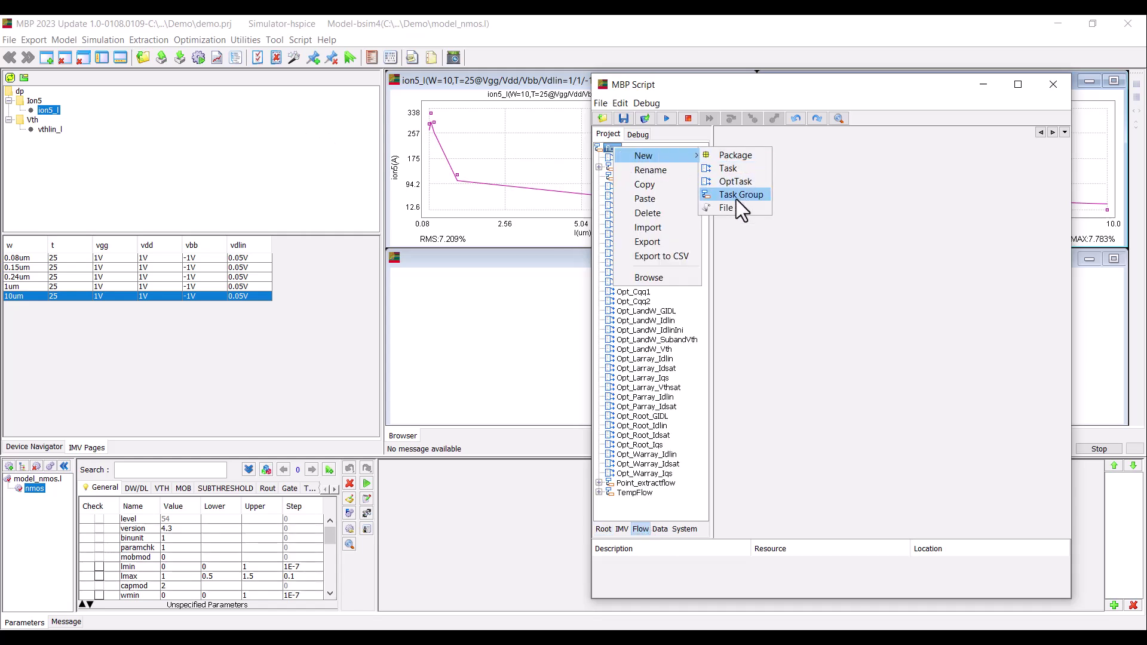
left_click(735, 200)
type("D")
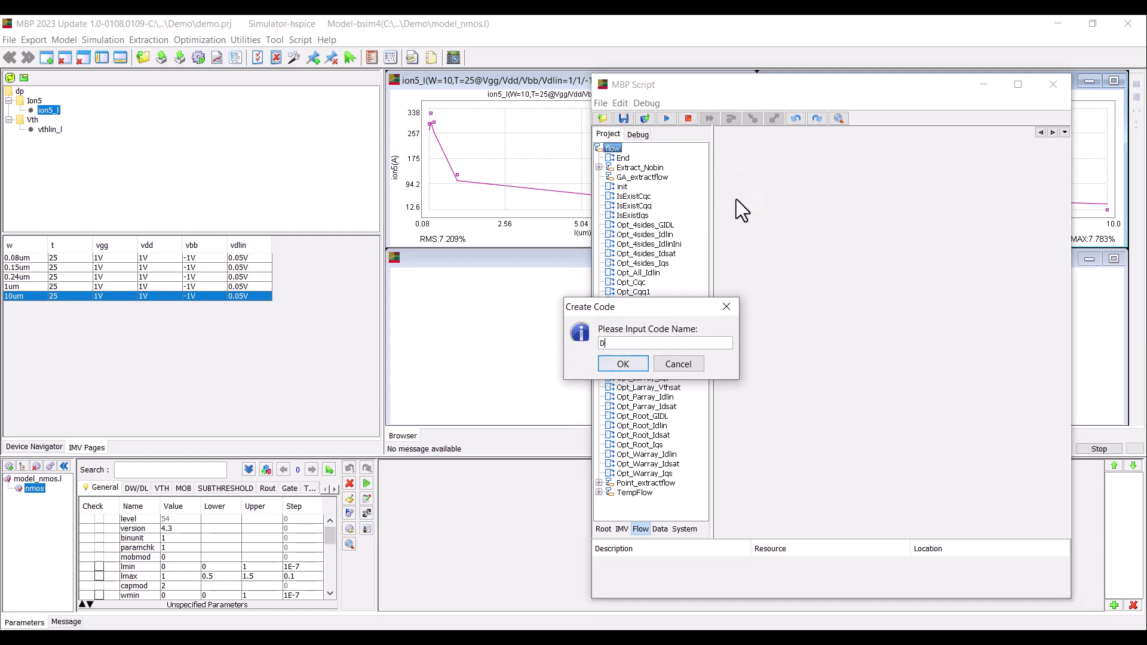
type("emo_target")
key("Return")
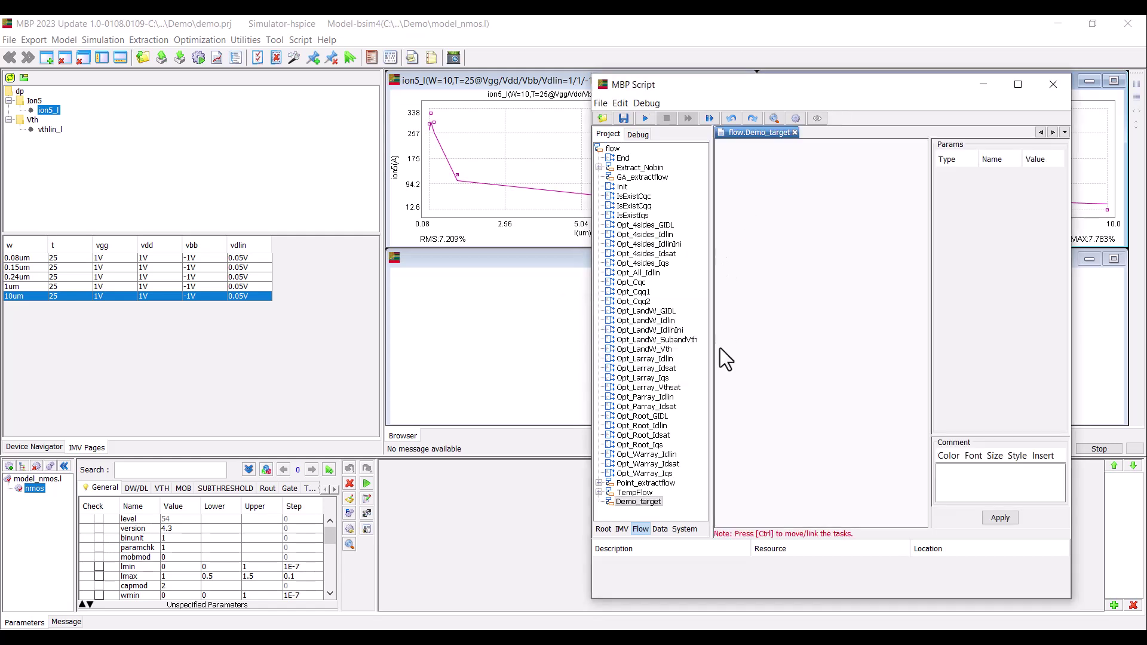
Step: Create an optimization task named Vth in the Demo_target group
right_click(657, 506)
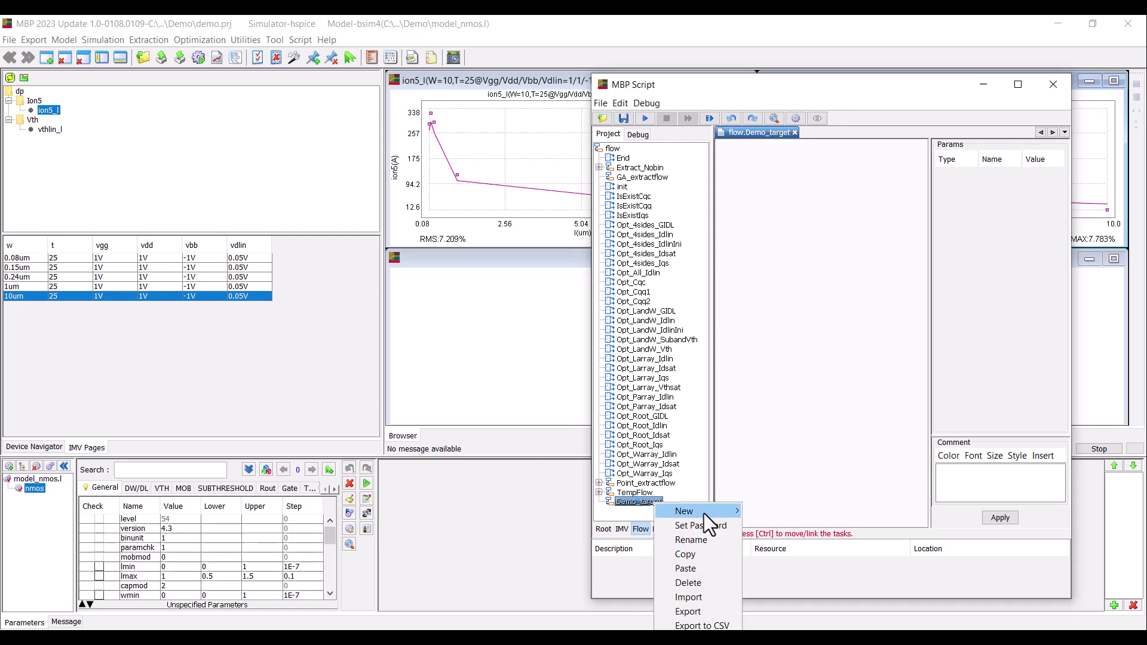
mouse_move(685, 511)
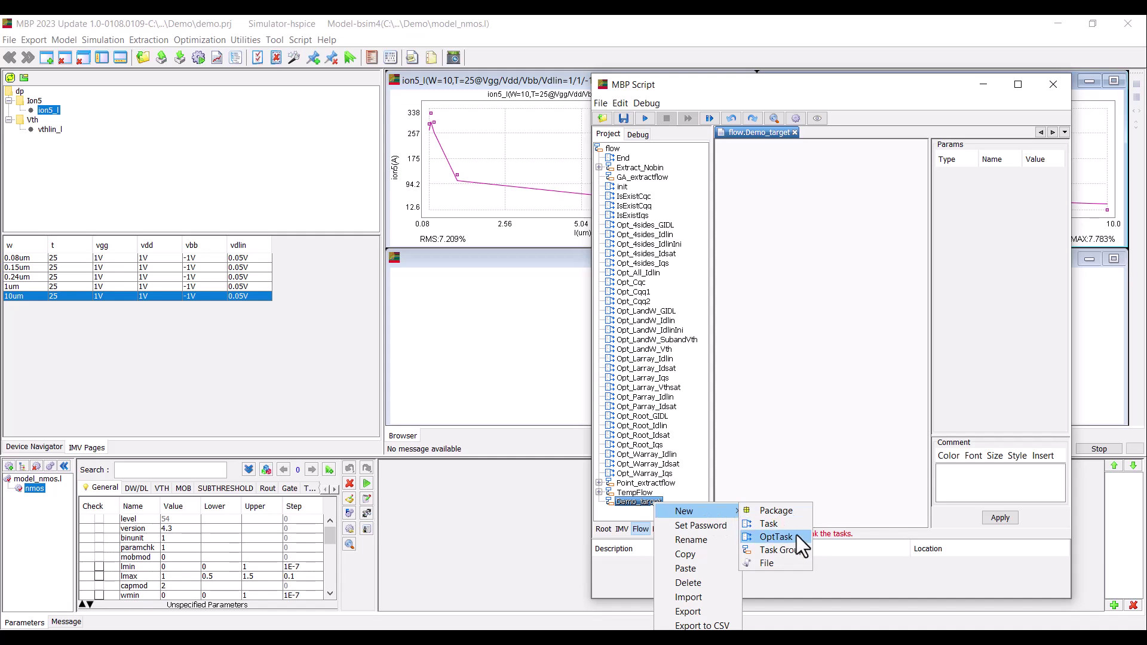
left_click(796, 536)
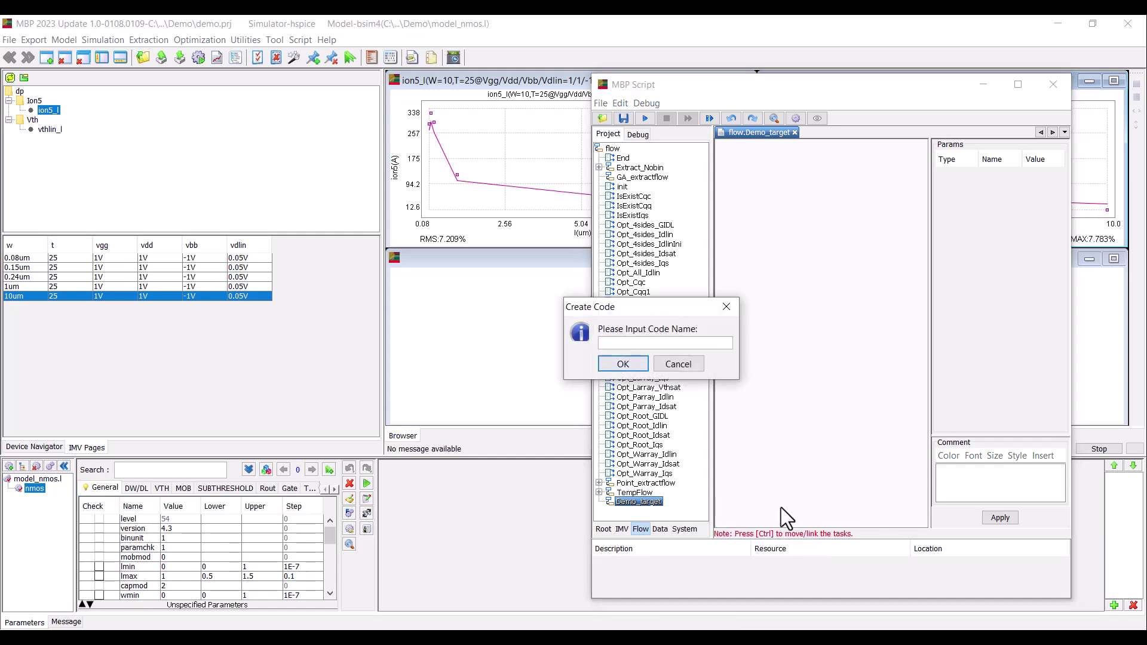
type("Vth")
key("Return")
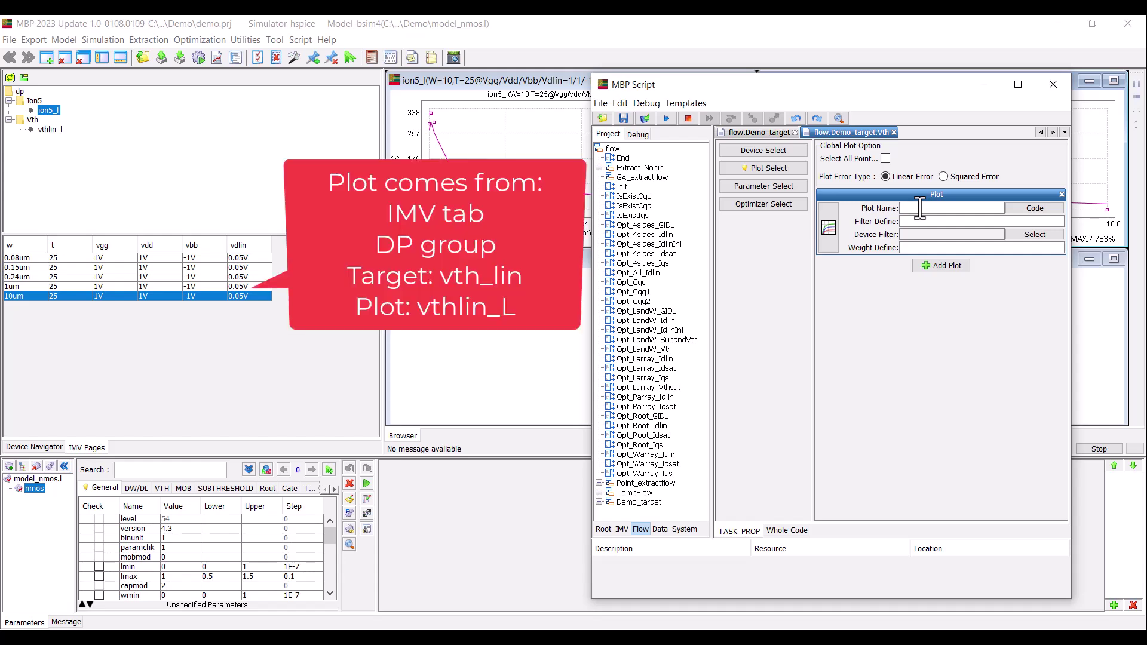
type("imv.d")
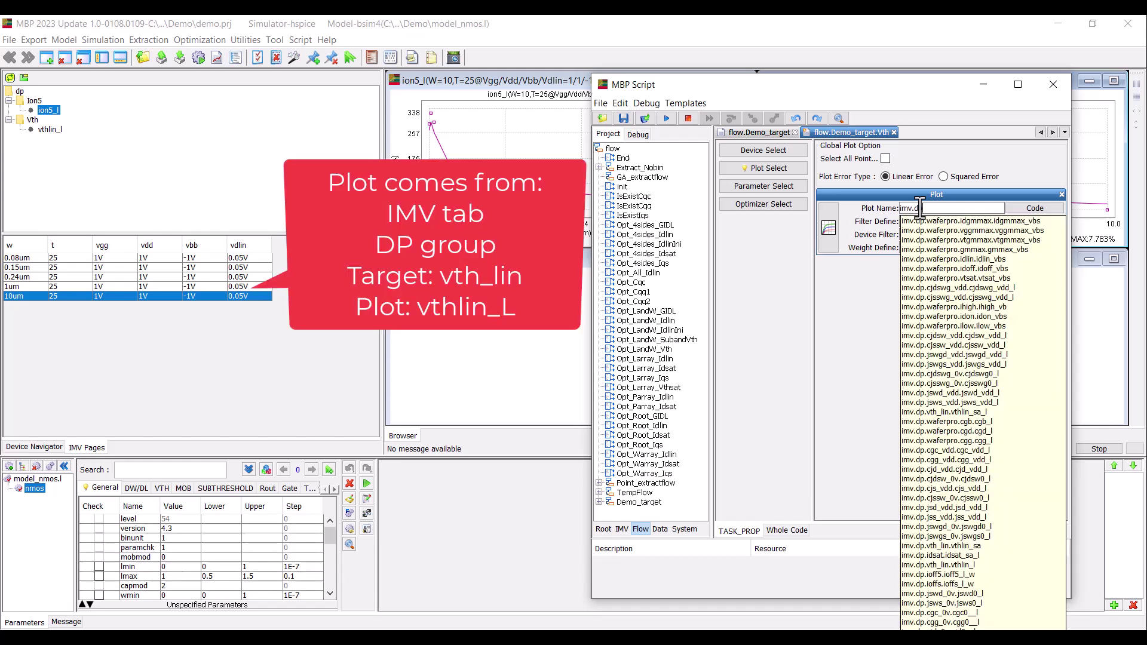
type("p.vth")
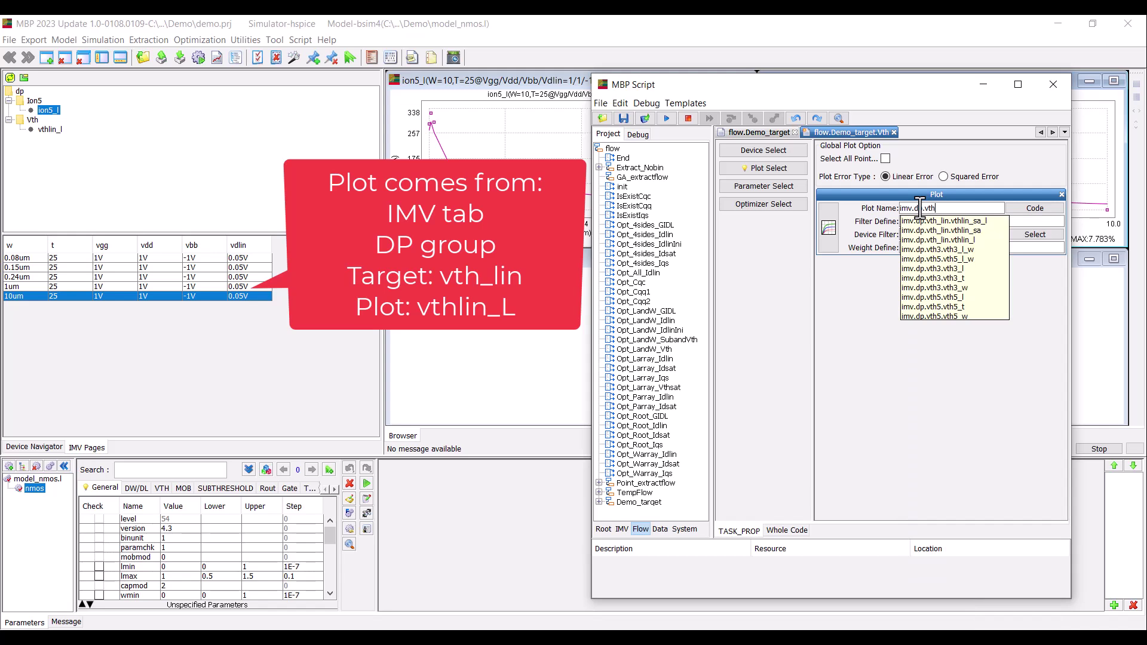
type("_lin.v")
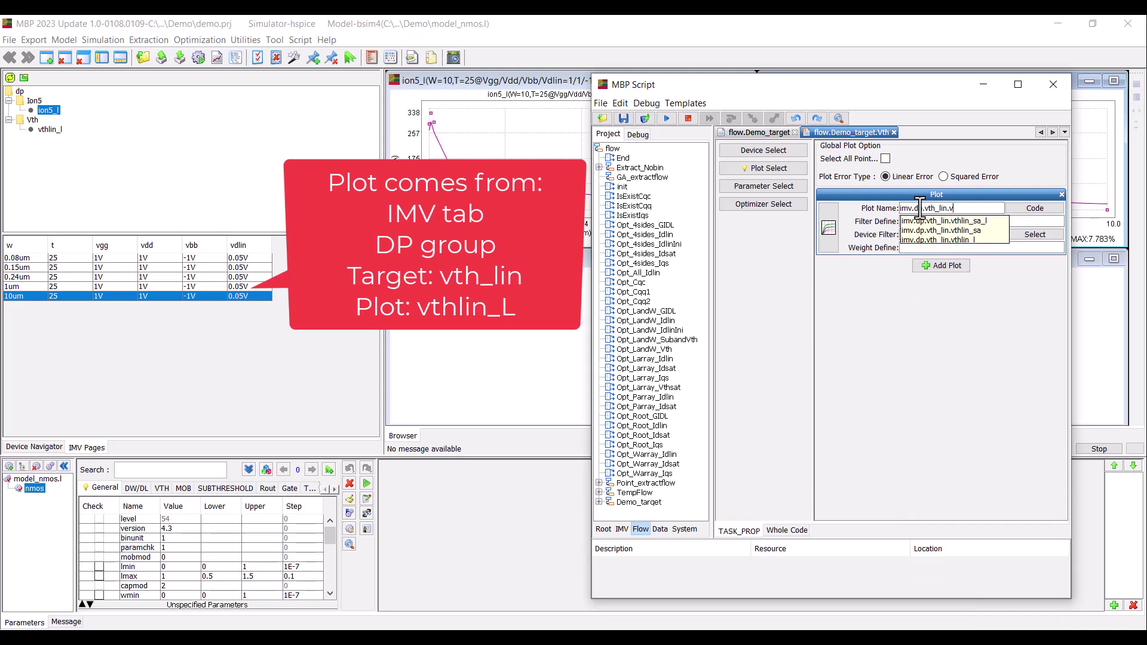
type("th")
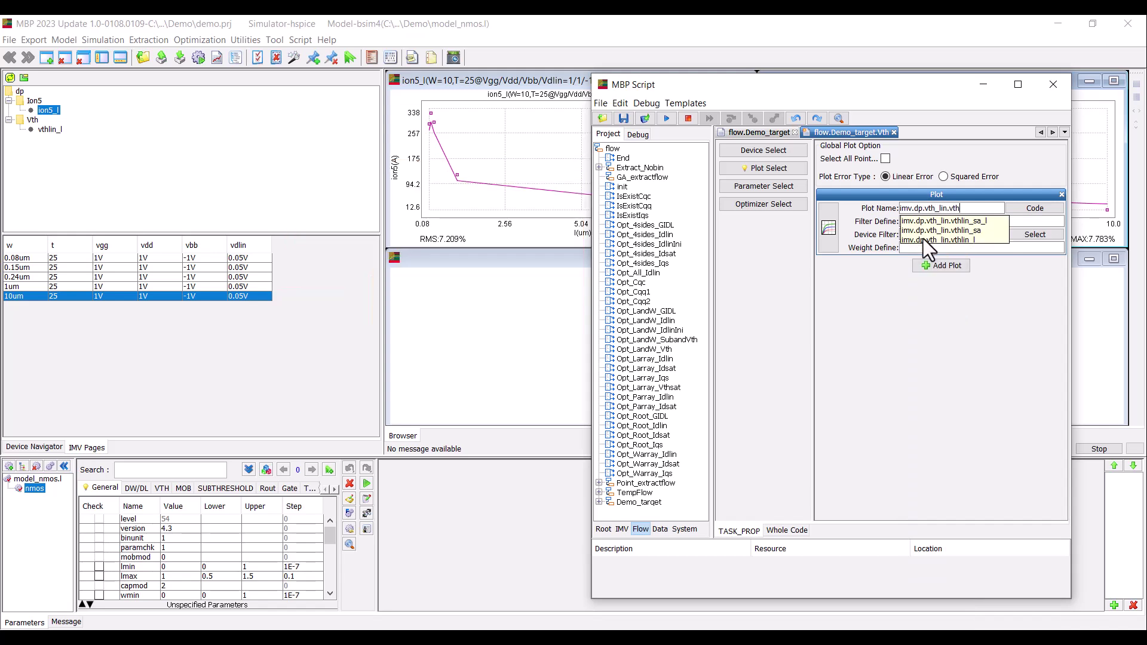
Step: Set the Vth plot to imv.dp.vth_lin.vthlin_l and preview several device widths, including W=0.15
left_click(923, 240)
left_click(832, 219)
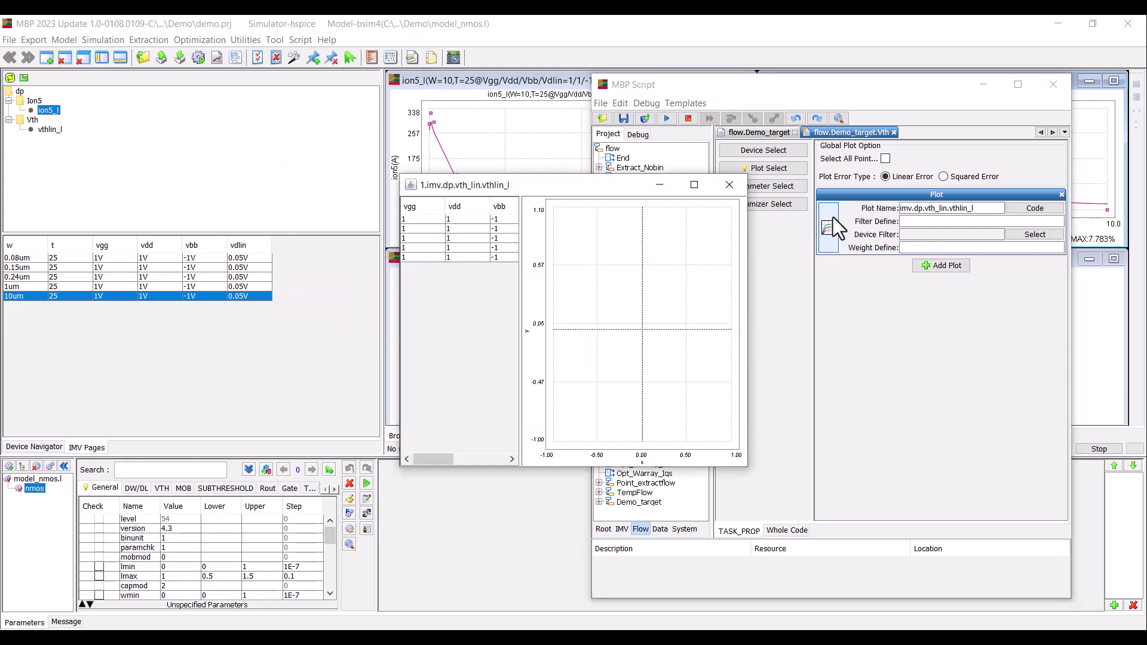
left_click(494, 258)
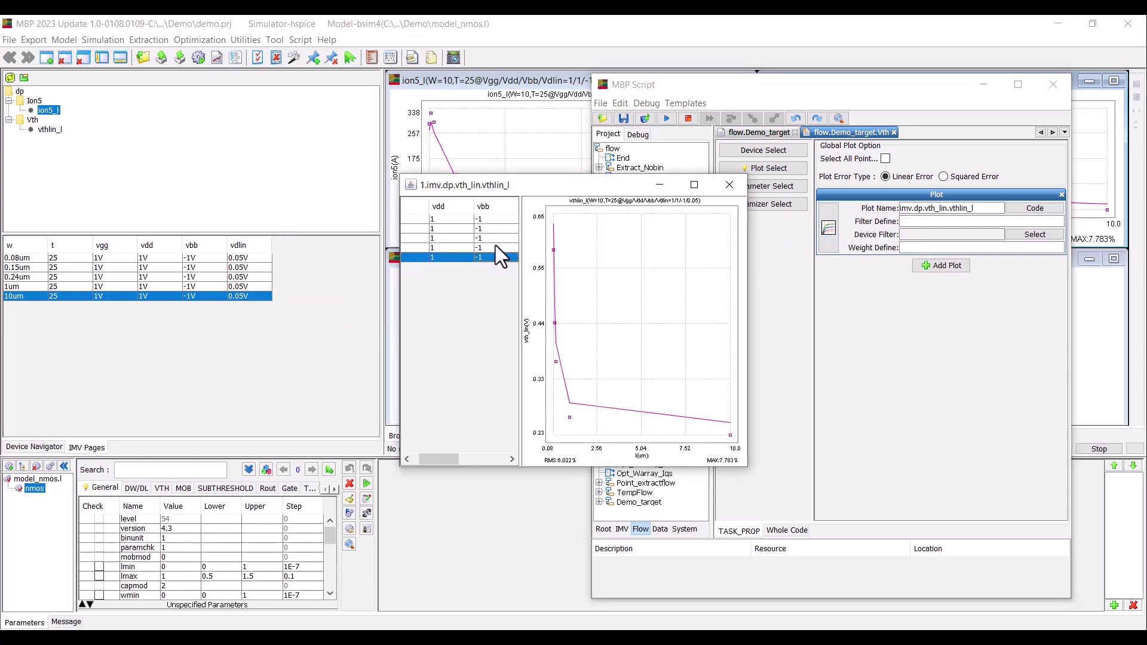
left_click(496, 245)
left_click(498, 229)
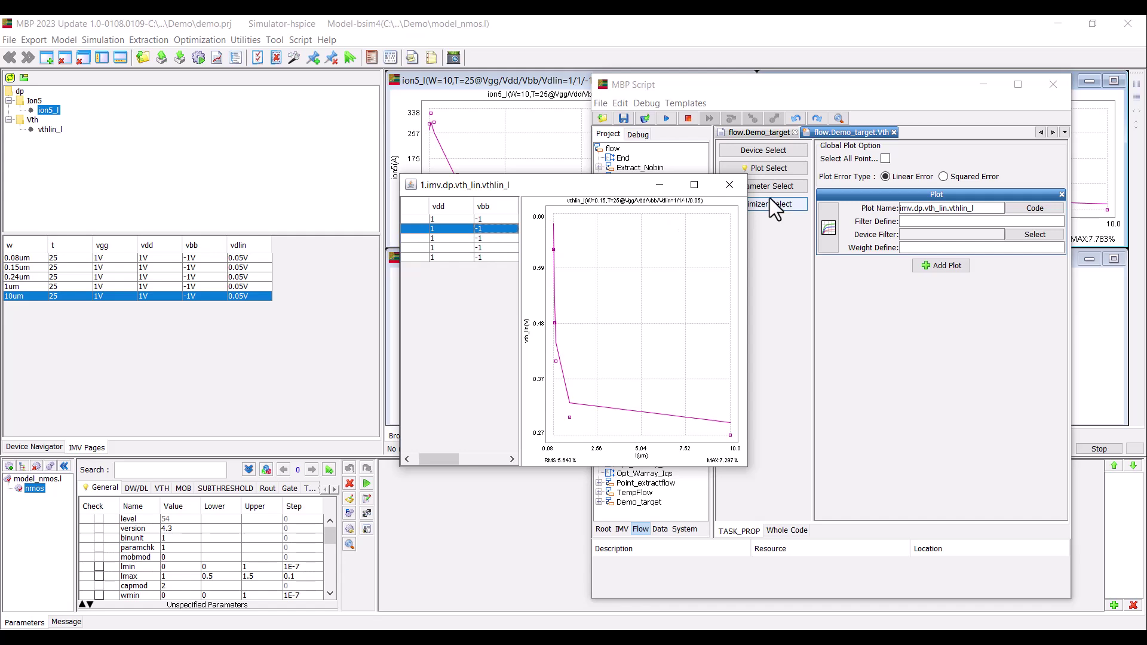
Step: Close the preview and add device dp.wmaxlmax to the Vth task's device selection
left_click(736, 182)
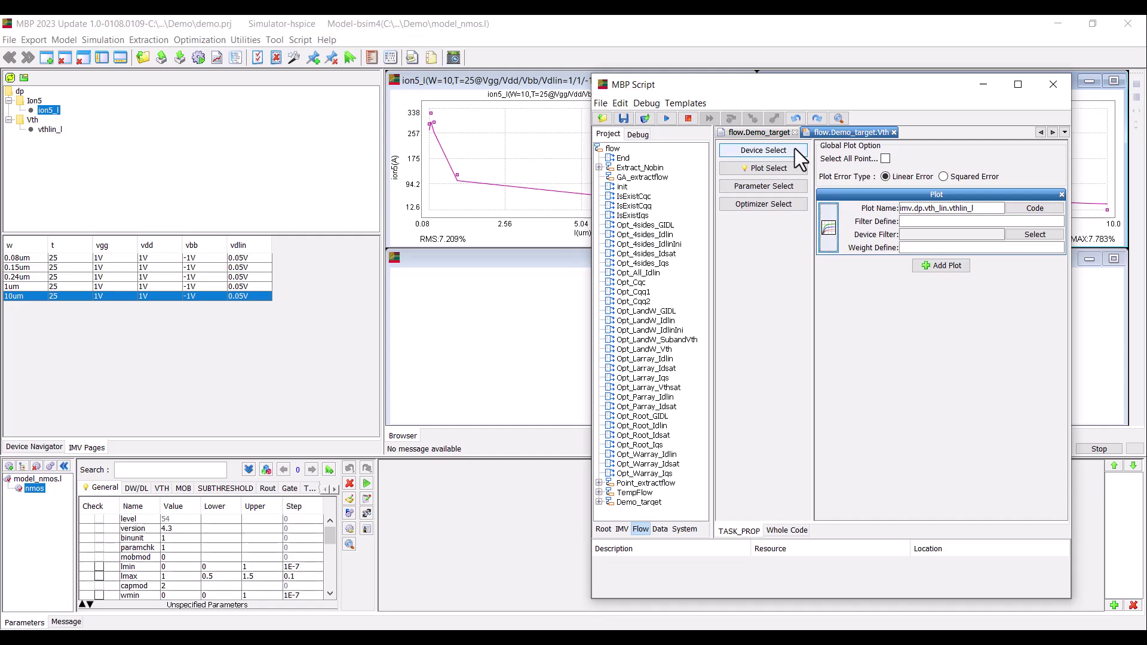
left_click(732, 152)
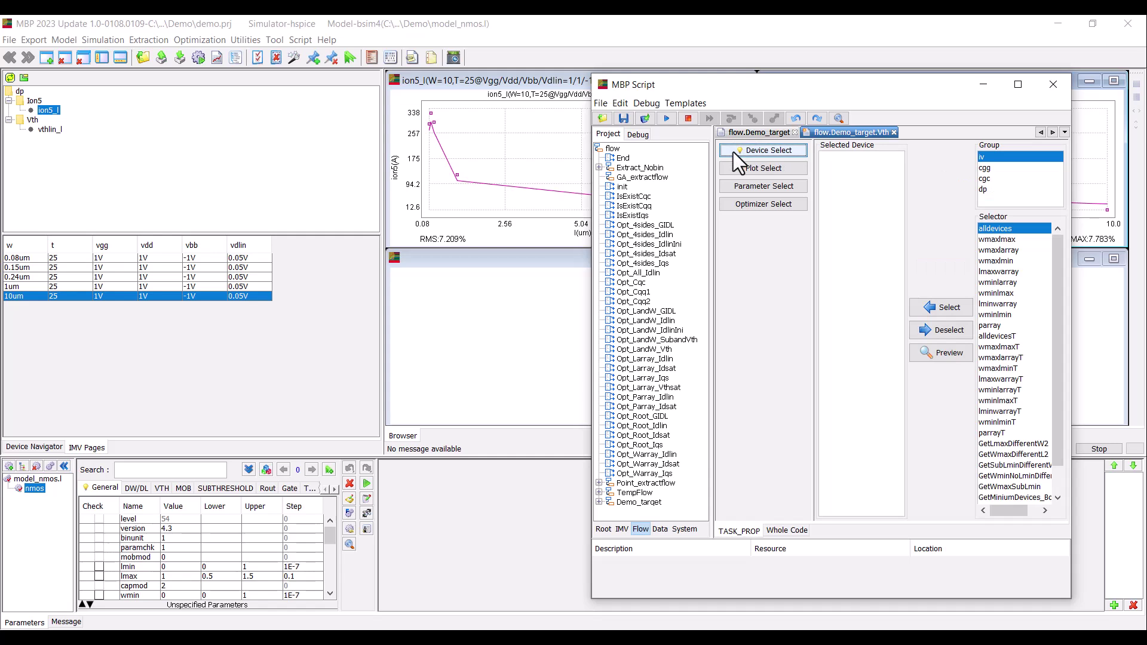
left_click(1002, 190)
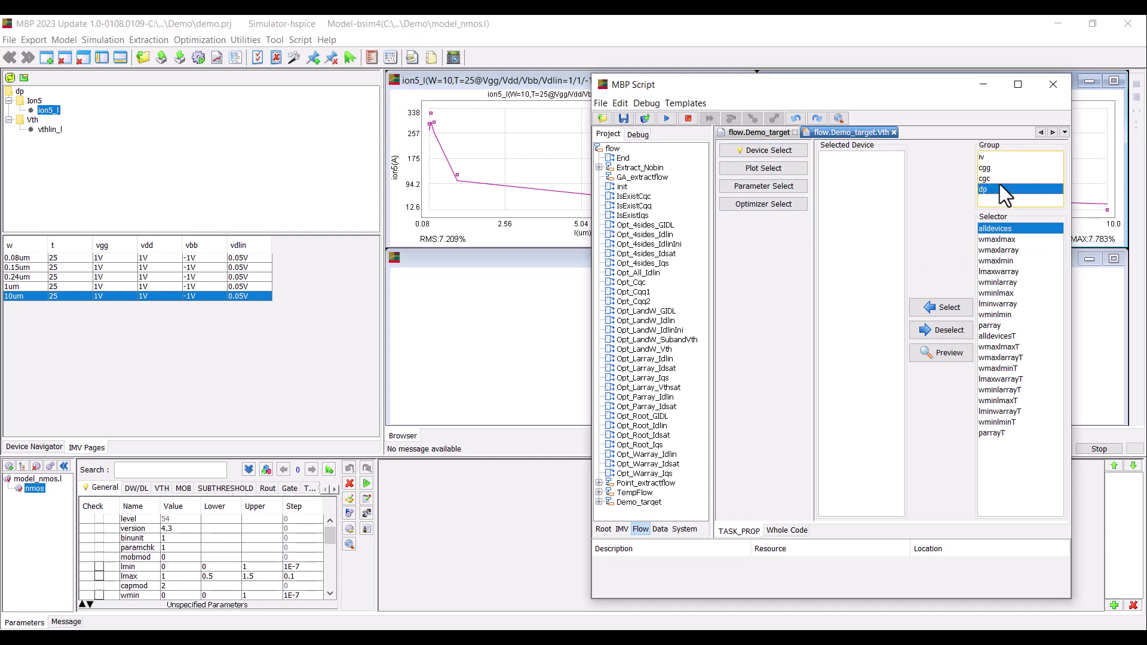
double_click(1014, 242)
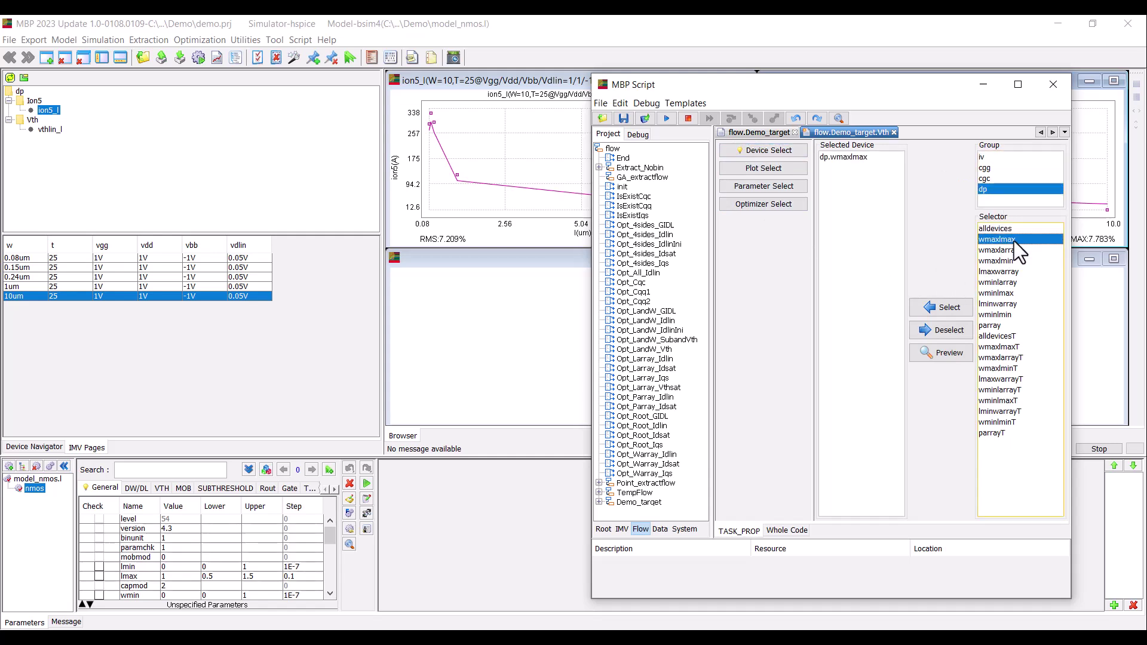
left_click(756, 173)
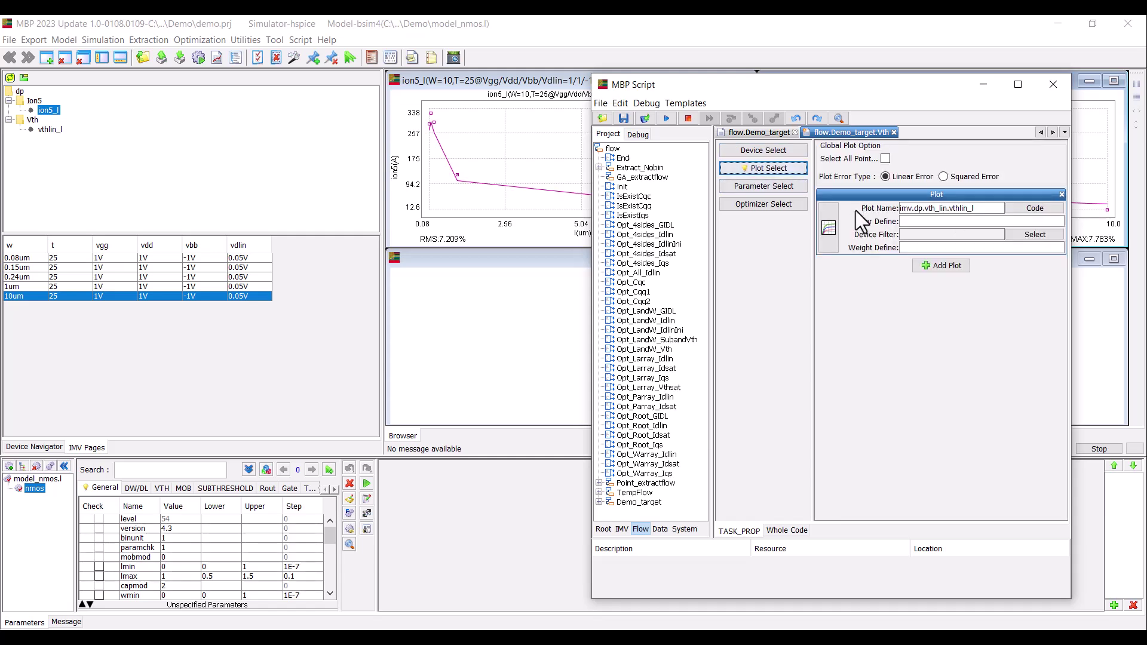
Step: Enable Select All Points on the Vth plot, then preview its bias-condition data
left_click(885, 156)
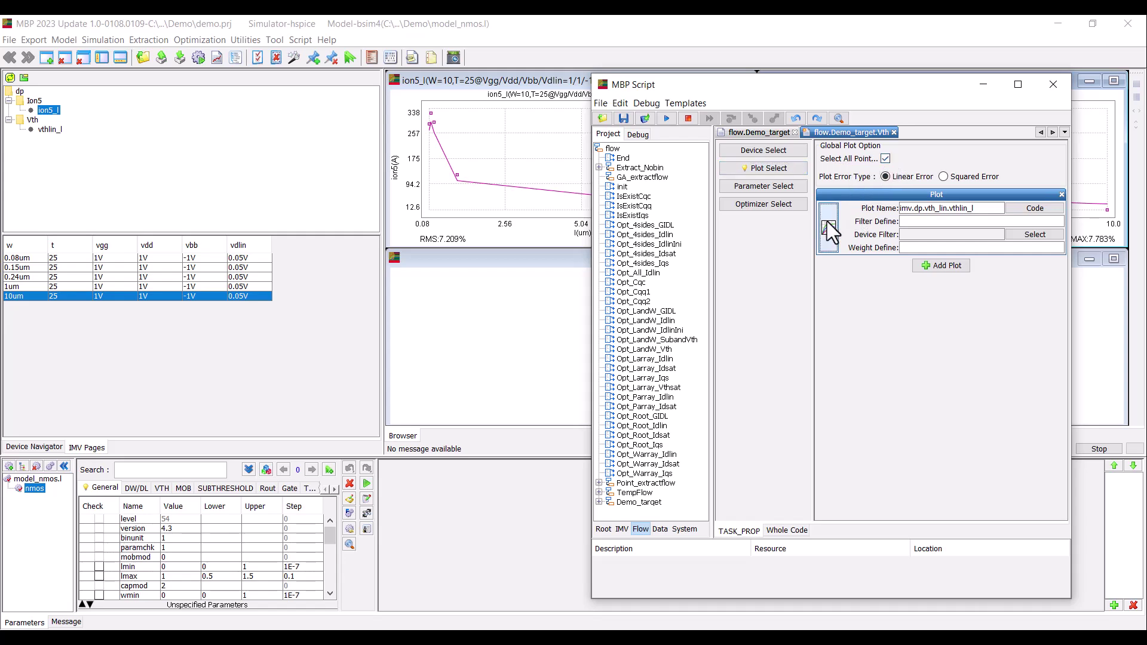
left_click(827, 224)
left_click(502, 221)
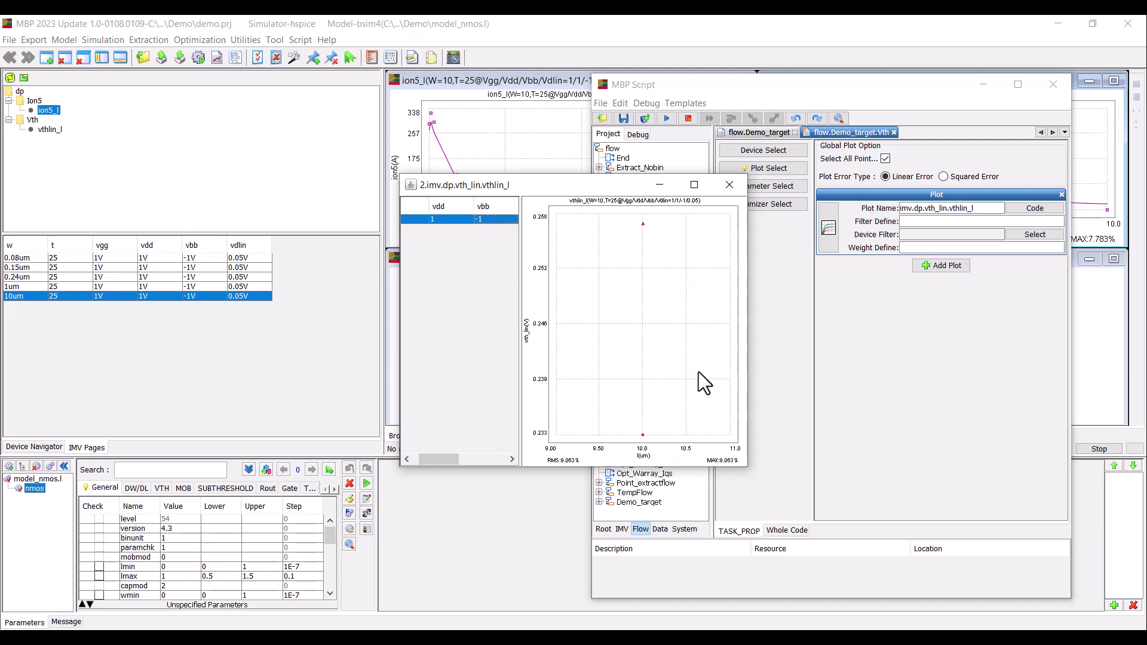
left_click(735, 191)
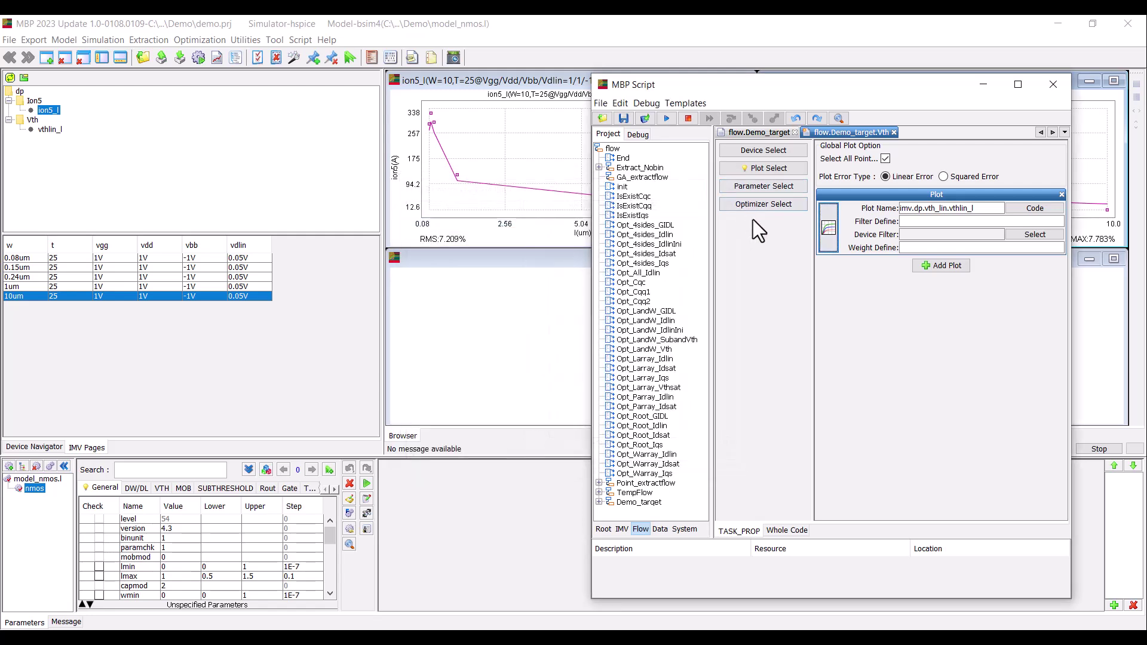
Step: Add vth0 as the Vth task's parameter and expand Demo_target in the Flow tree
left_click(788, 187)
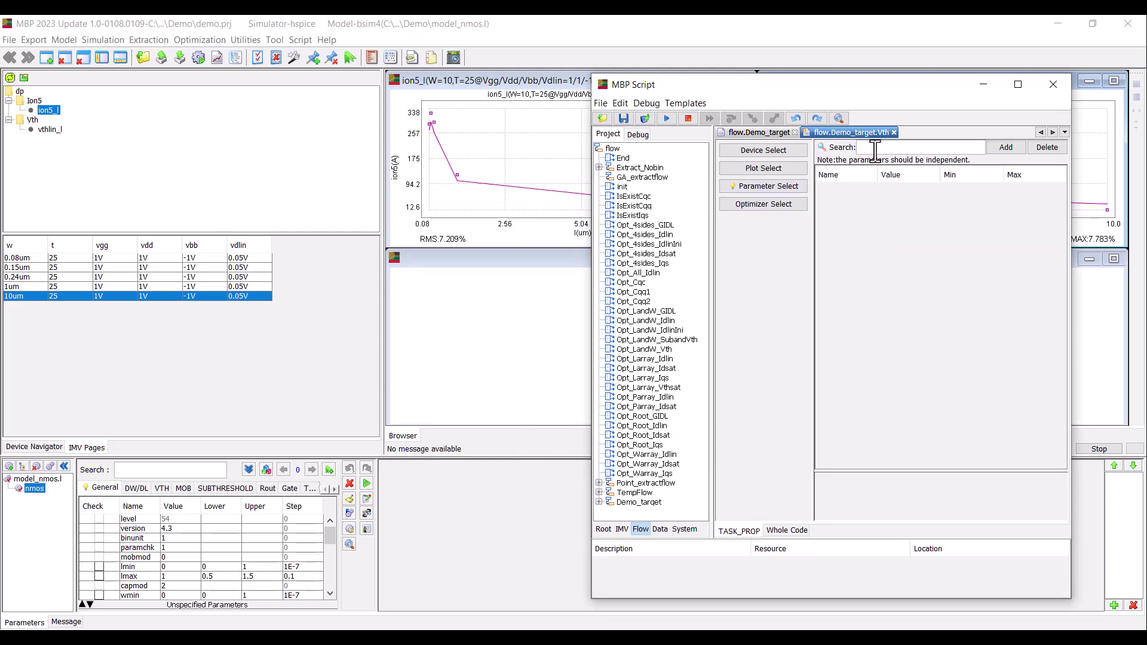
type("vth0")
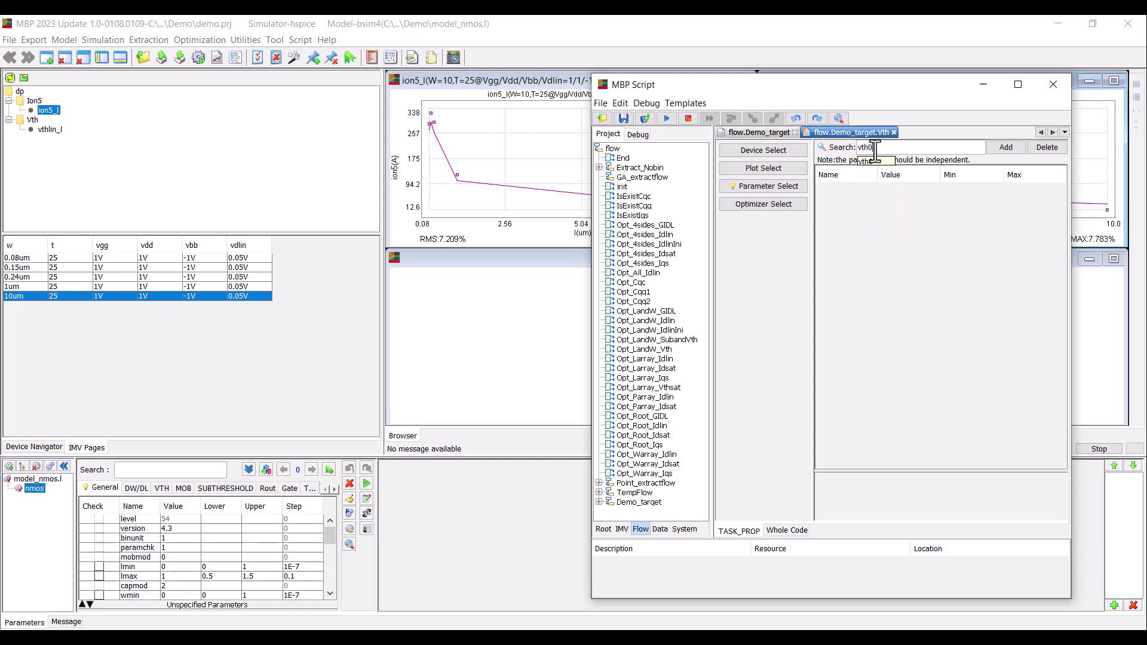
left_click(874, 160)
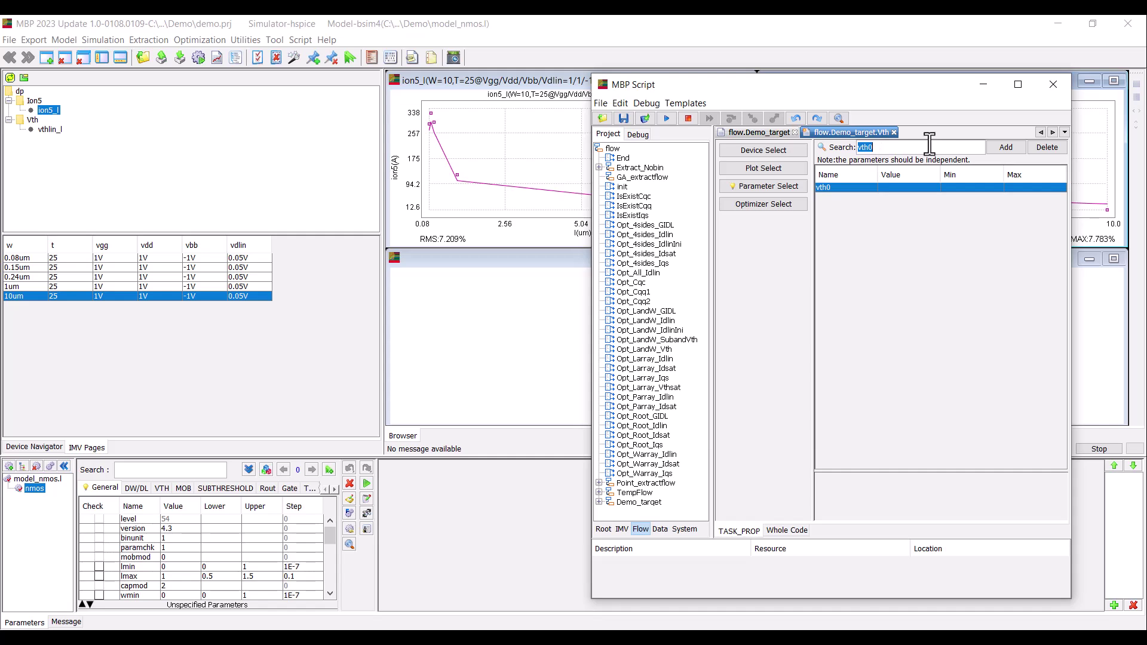
left_click(599, 503)
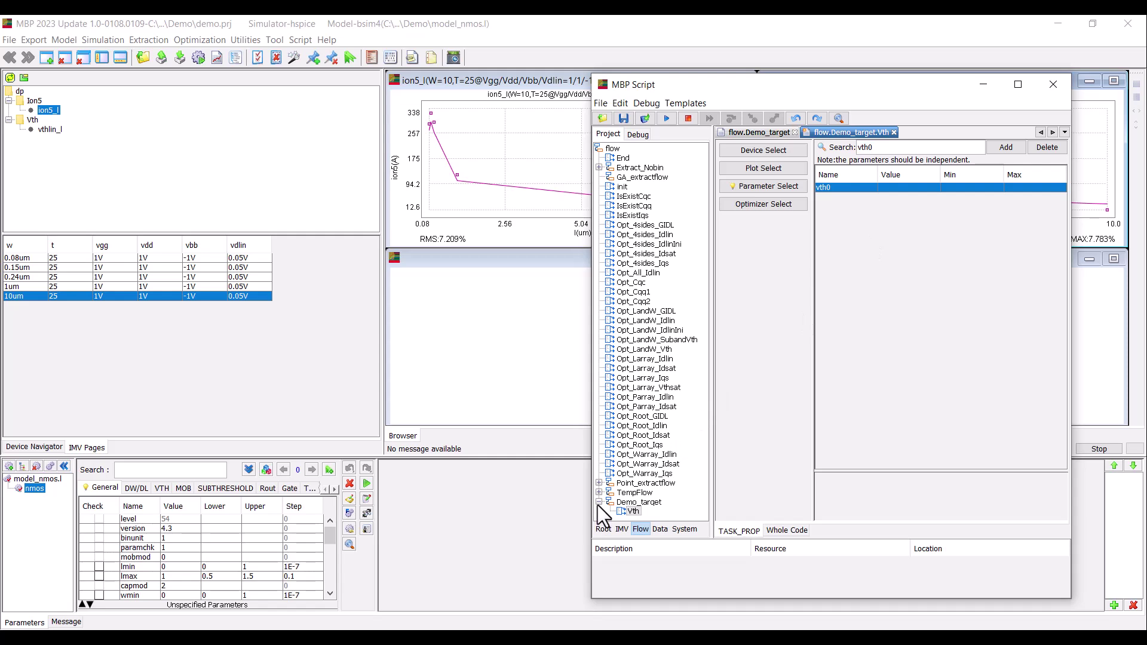
left_click(662, 504)
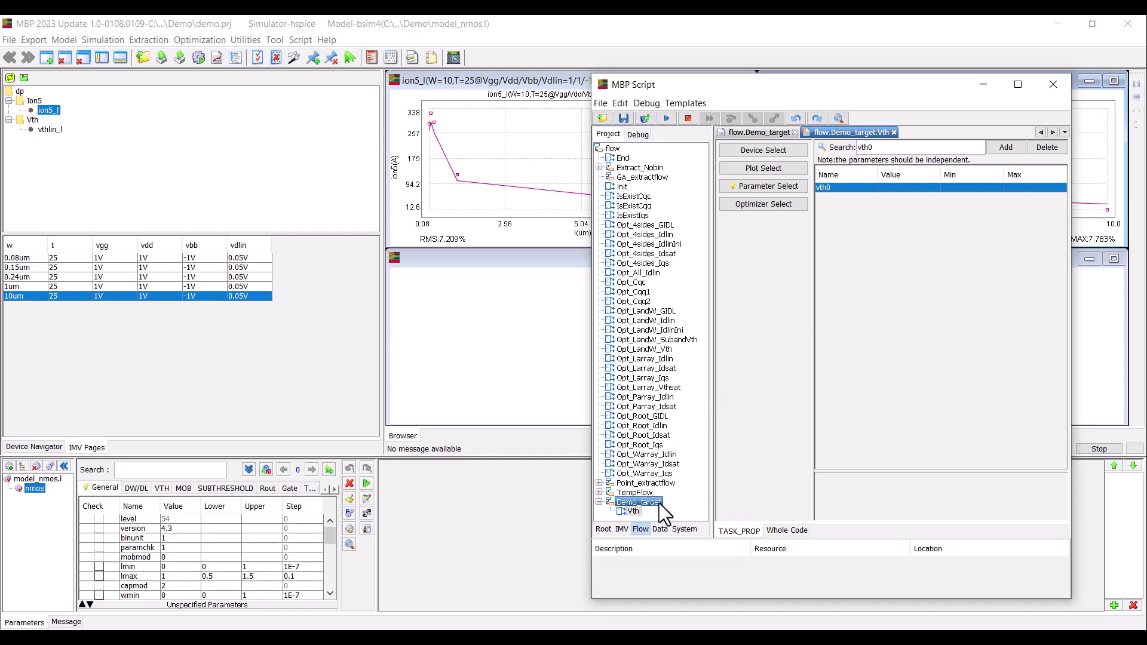
Step: Add an Idsat optimization task using plot imv.dp.ion5 and device dp.wmaxlmax
right_click(660, 503)
left_click(783, 532)
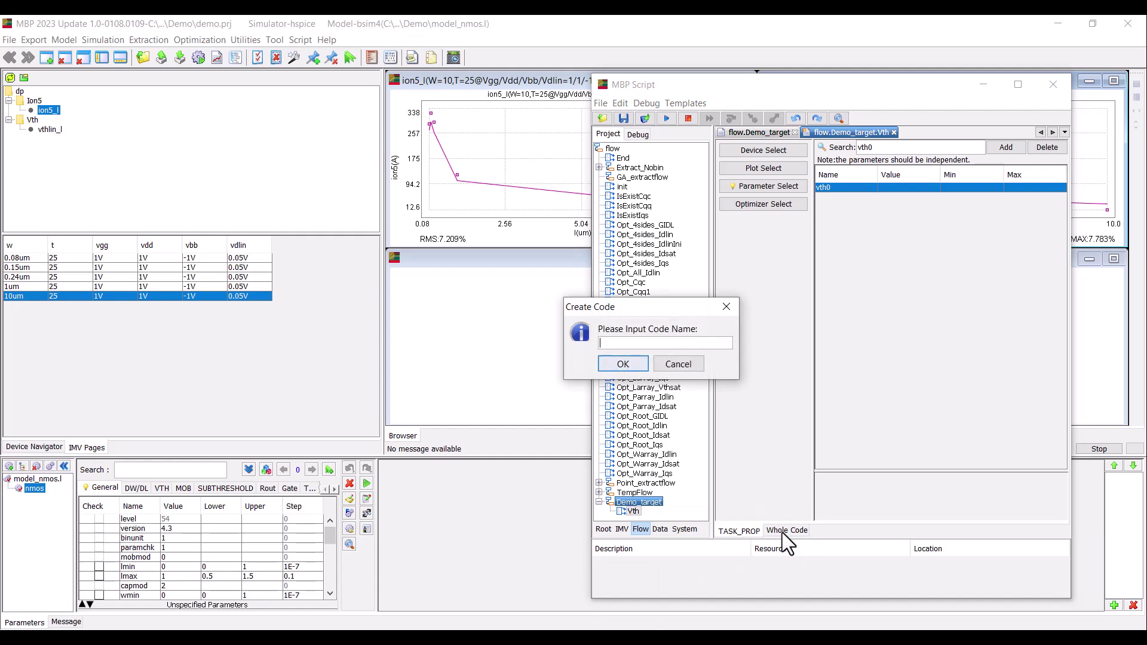
type("Idsat")
key("Return")
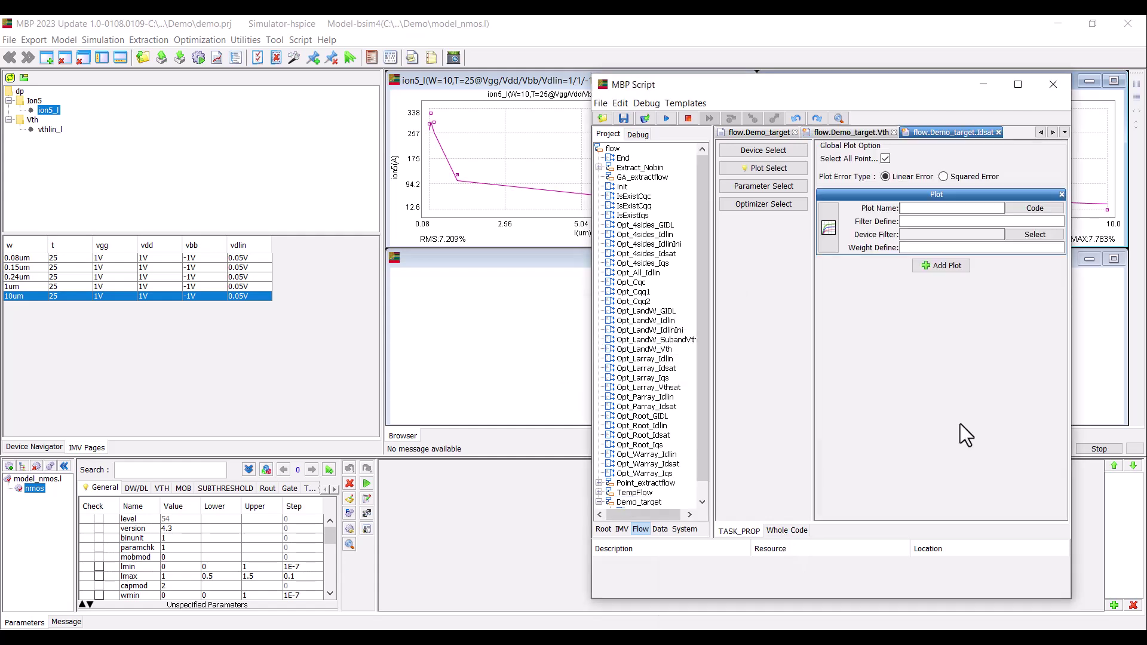
type("imv.dp.i")
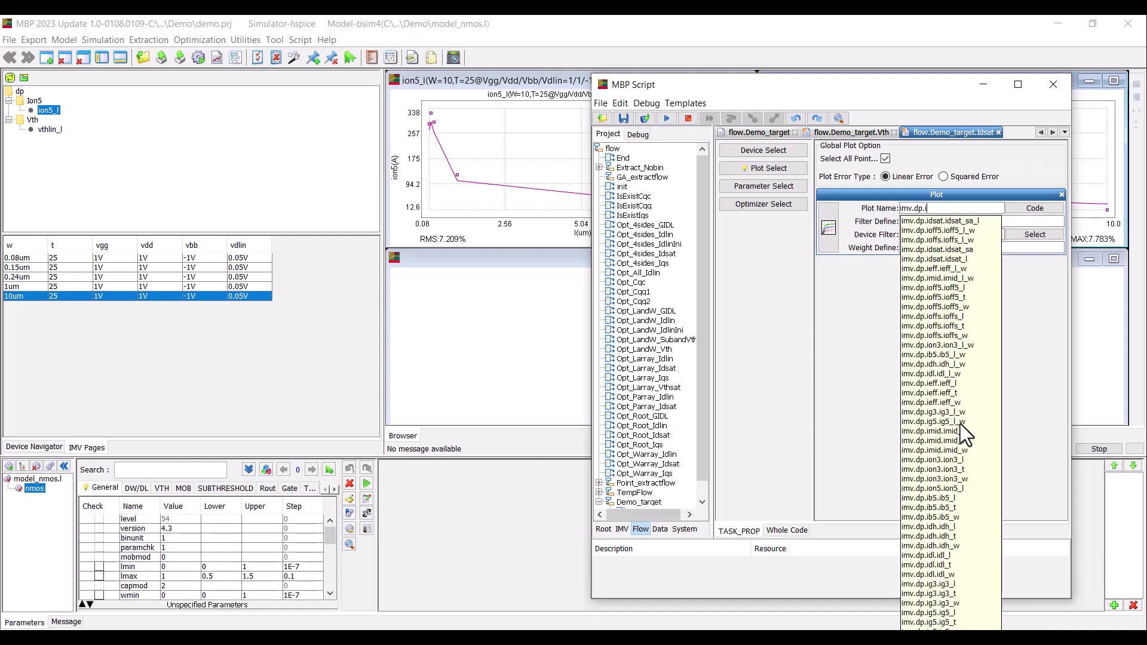
type("on")
type("5")
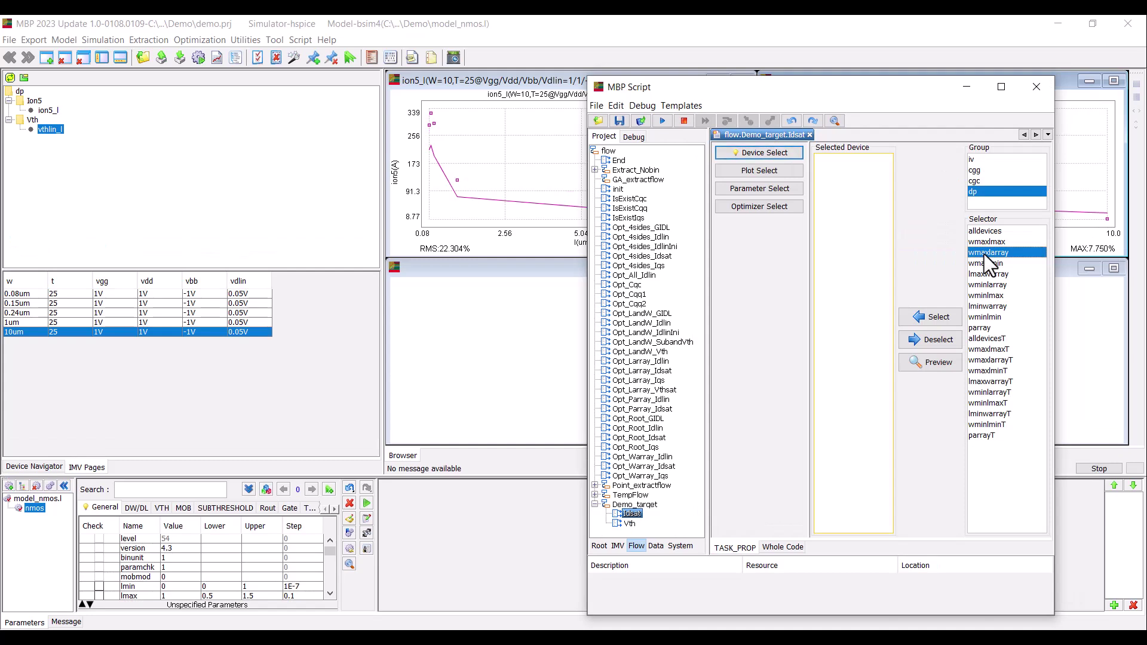
double_click(984, 254)
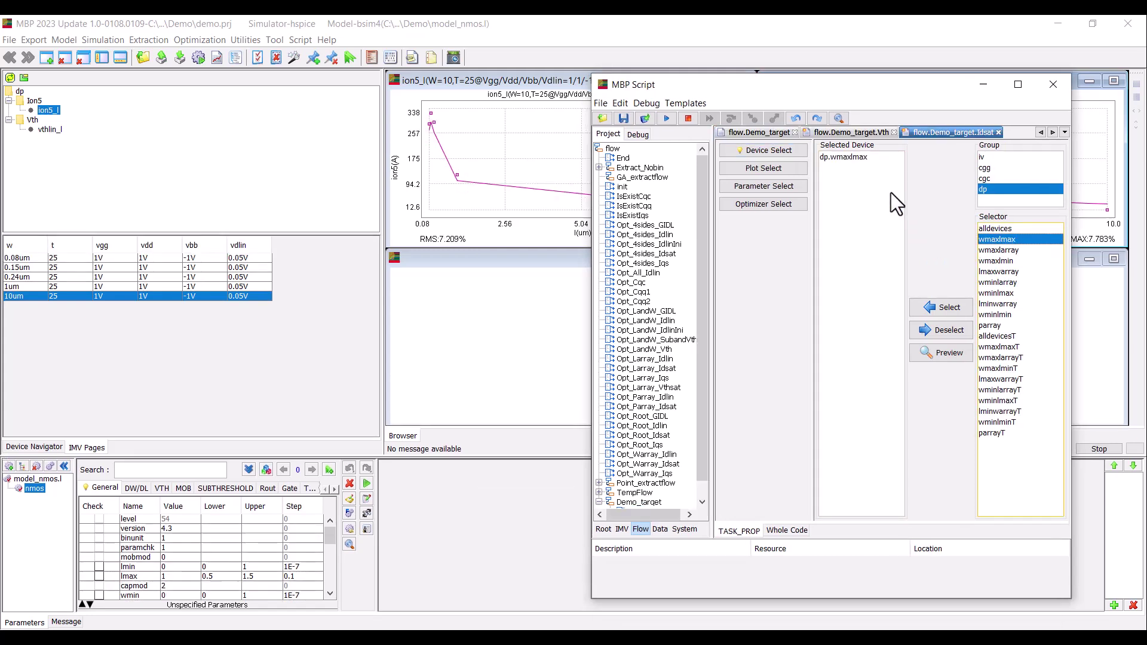
Step: Add u0 to the Idsat task's parameter table
left_click(796, 187)
type("u0")
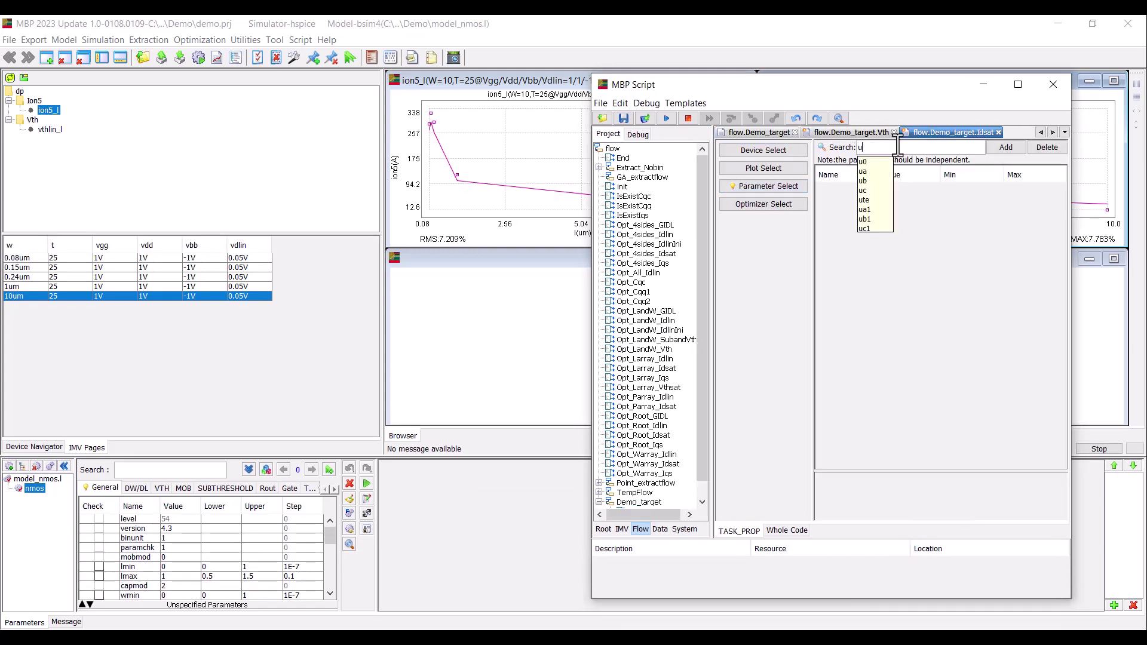
key("Return")
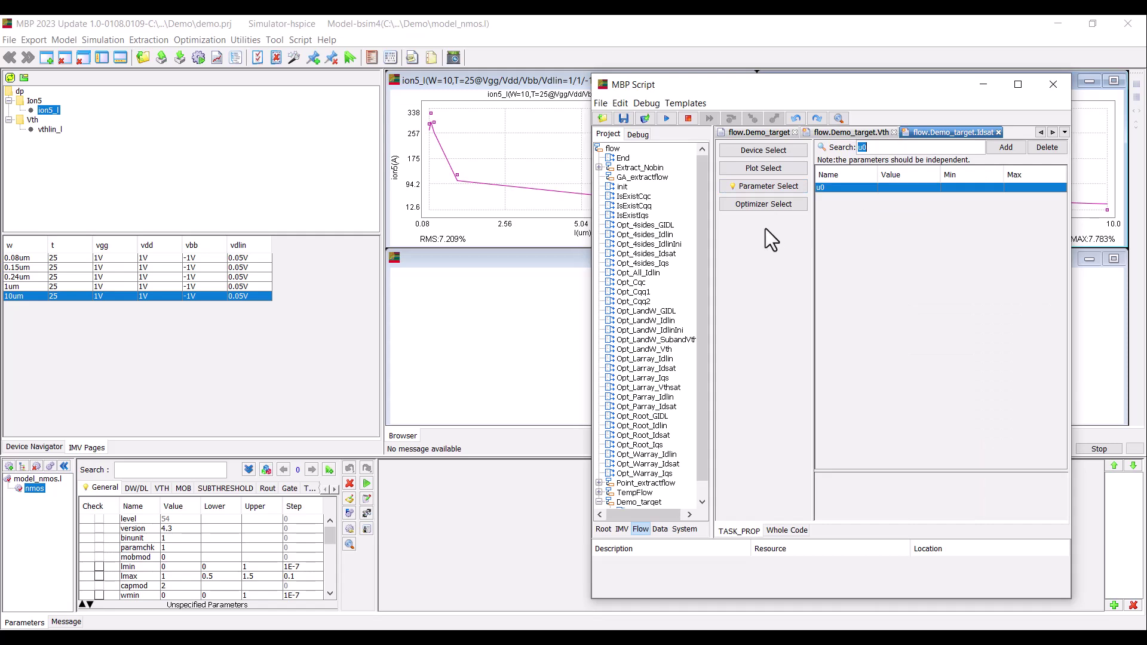
scroll(704, 211, "down", 1)
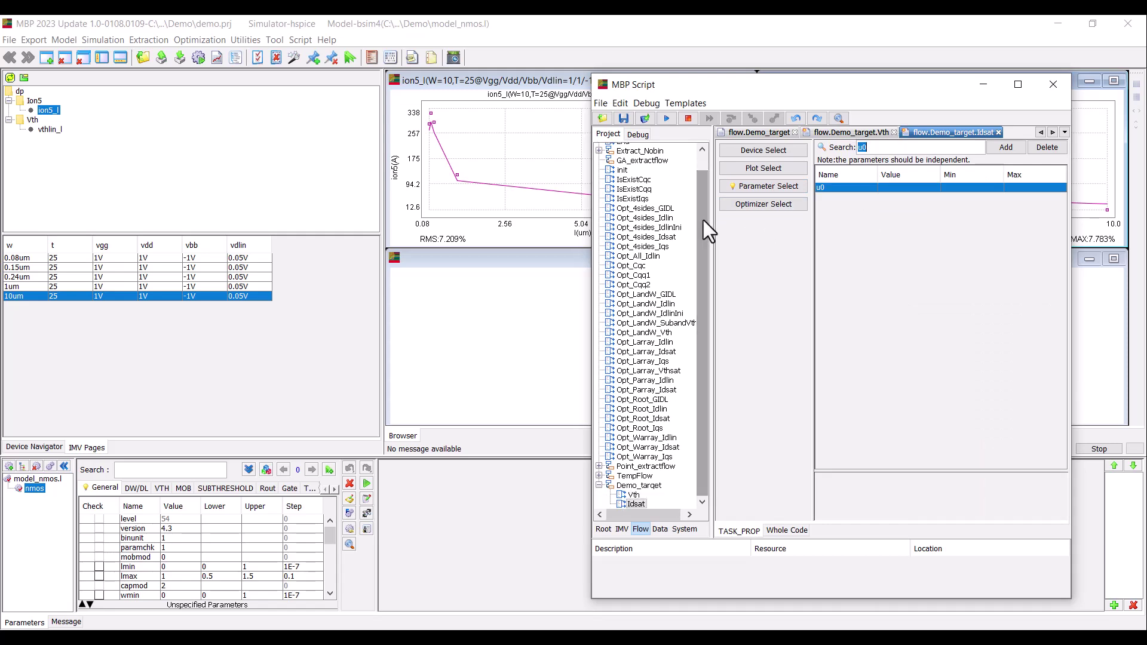
left_click(699, 491)
Step: Place Vth and Idsat on the Demo_target flow canvas and connect Vth to Idsat
double_click(646, 485)
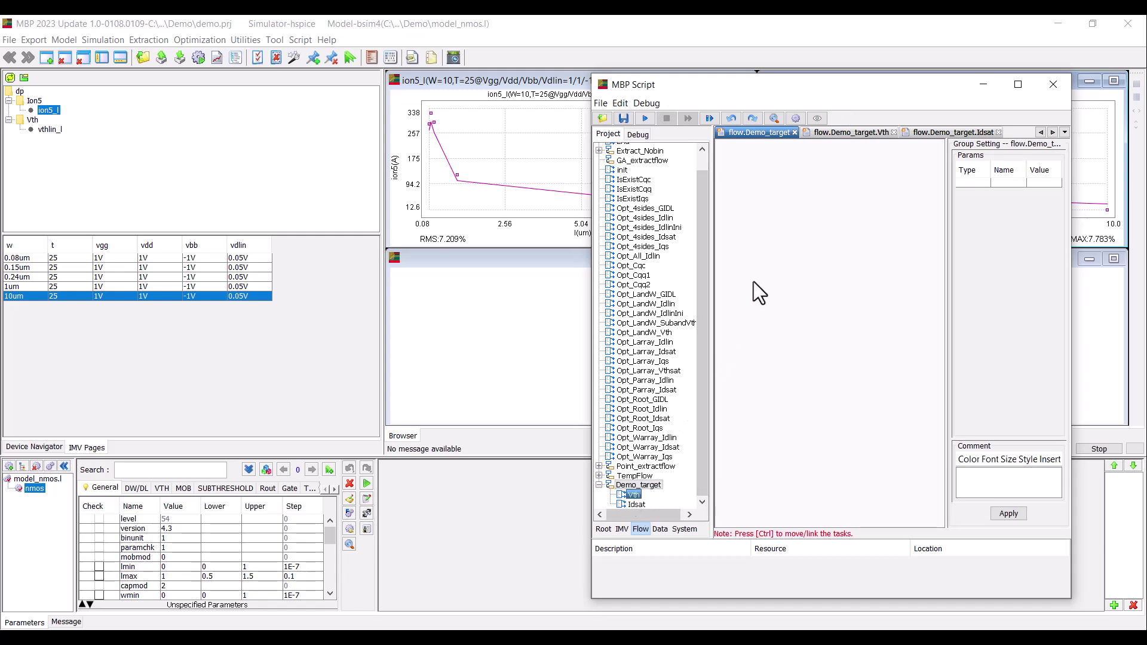
left_click_drag(754, 281, 769, 276)
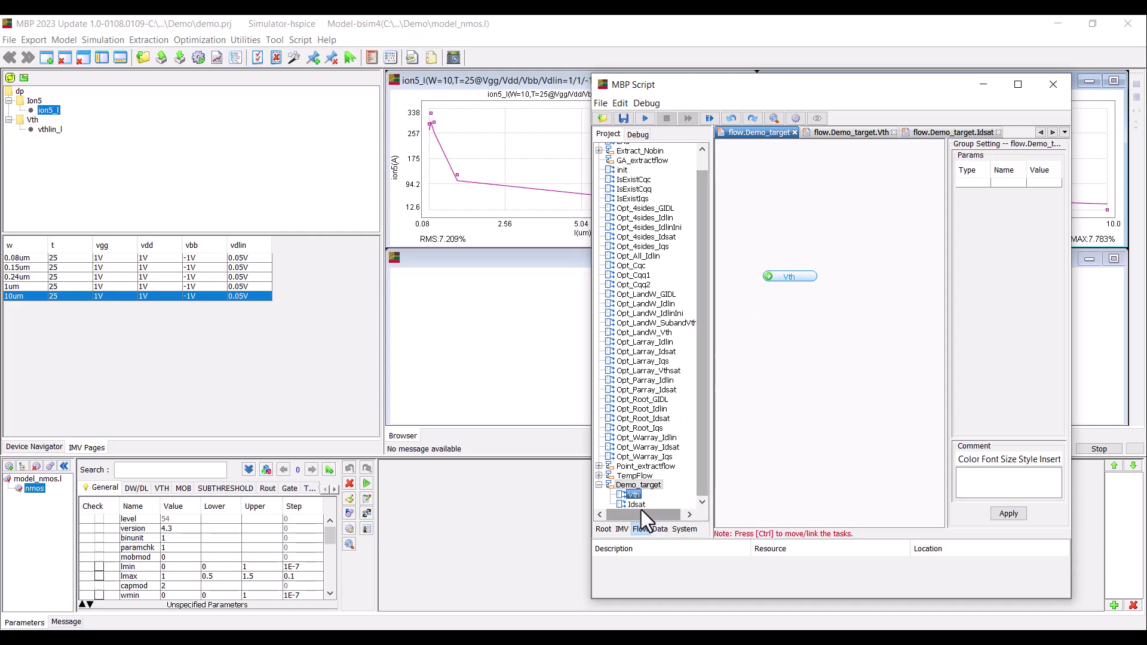
left_click_drag(635, 504, 764, 334)
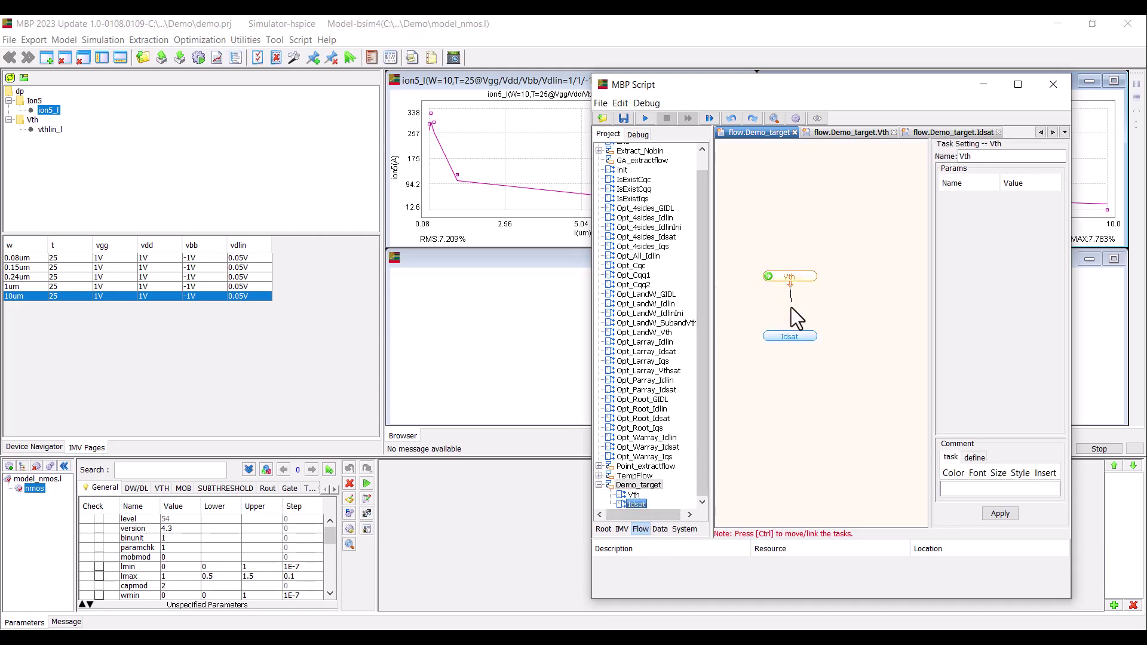
left_click_drag(790, 287, 791, 338)
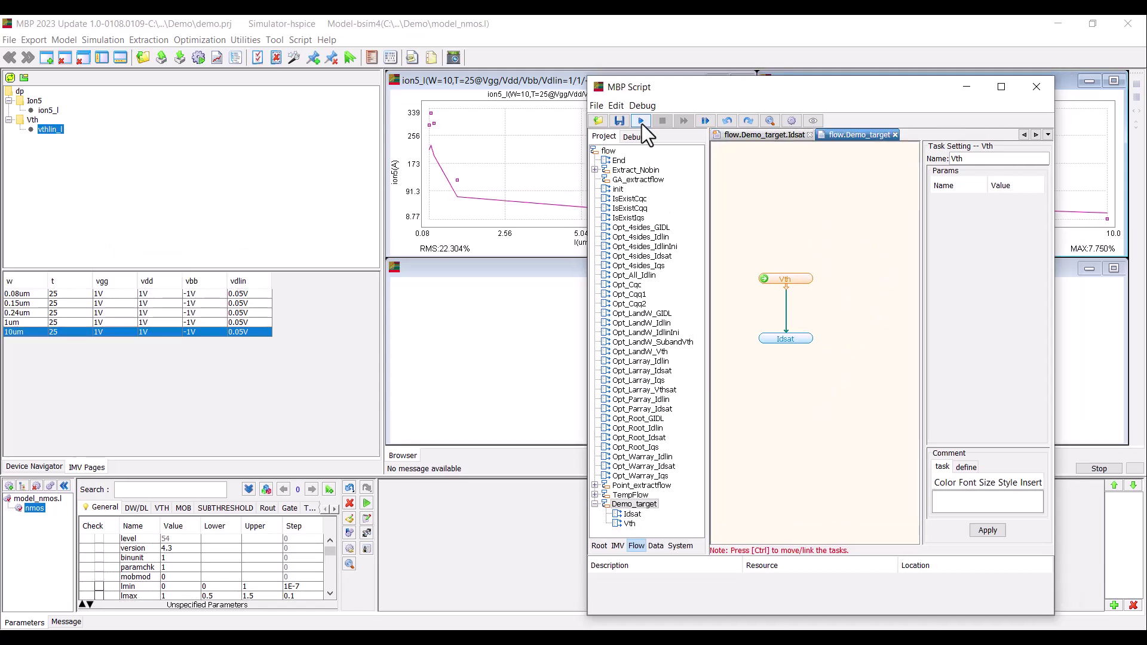
Step: Run the Demo_target flow to optimize vth0 and u0
left_click(643, 123)
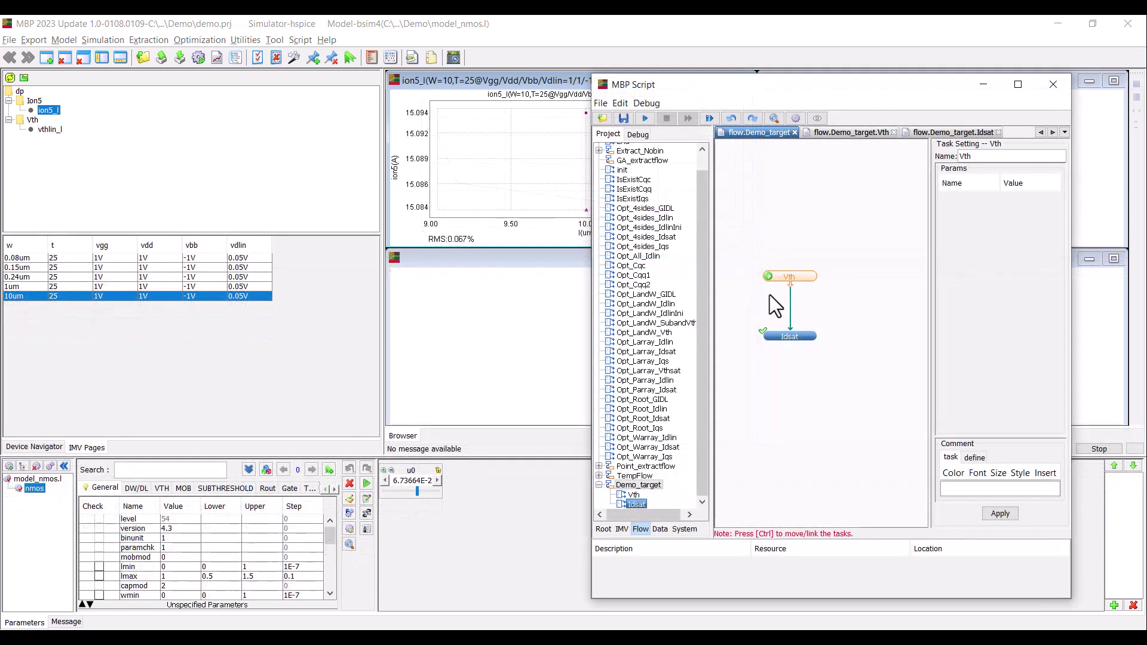
Step: Open Point_extractflow from the Flow tree to view its init, load, optimize, RMS check, save and loop steps
double_click(651, 470)
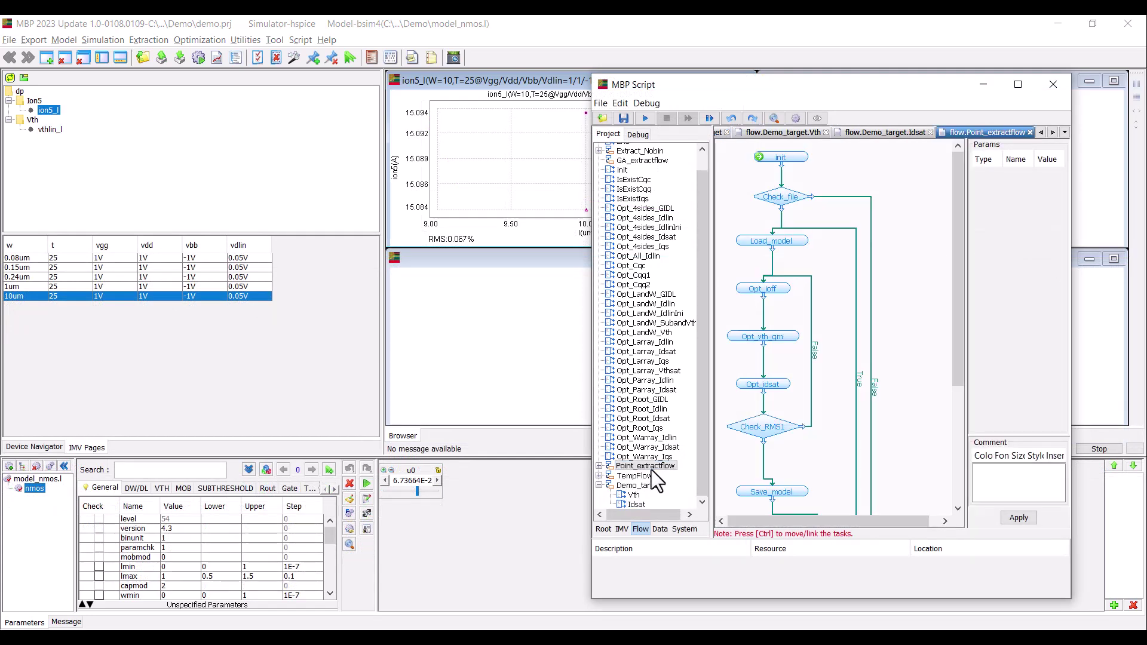
scroll(827, 453, "down", 2)
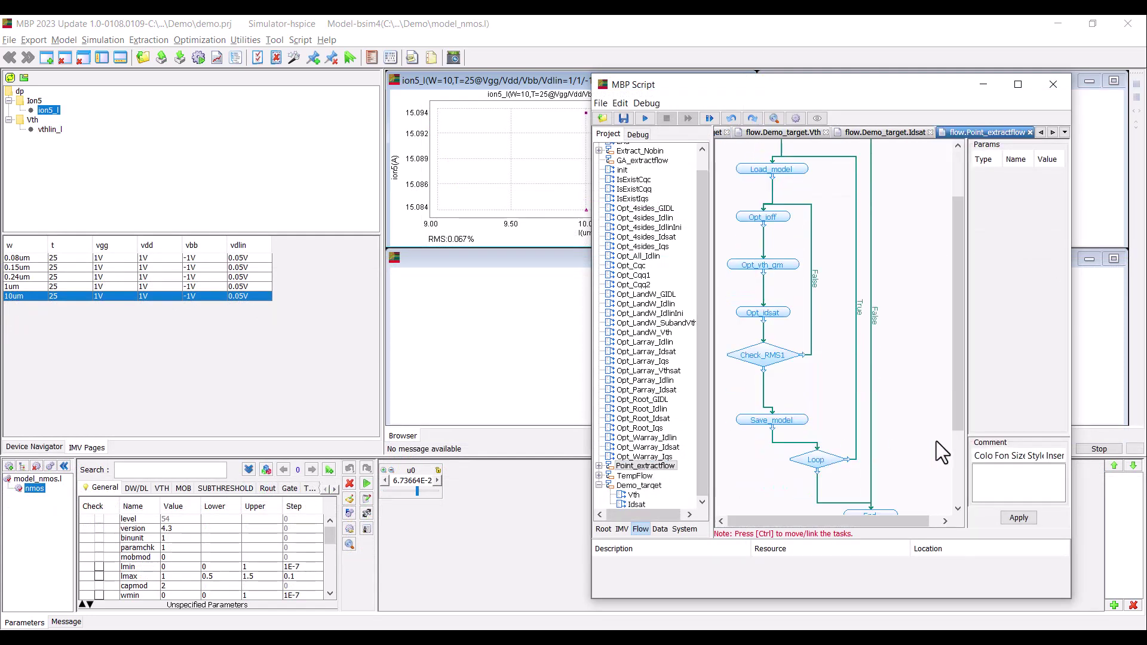